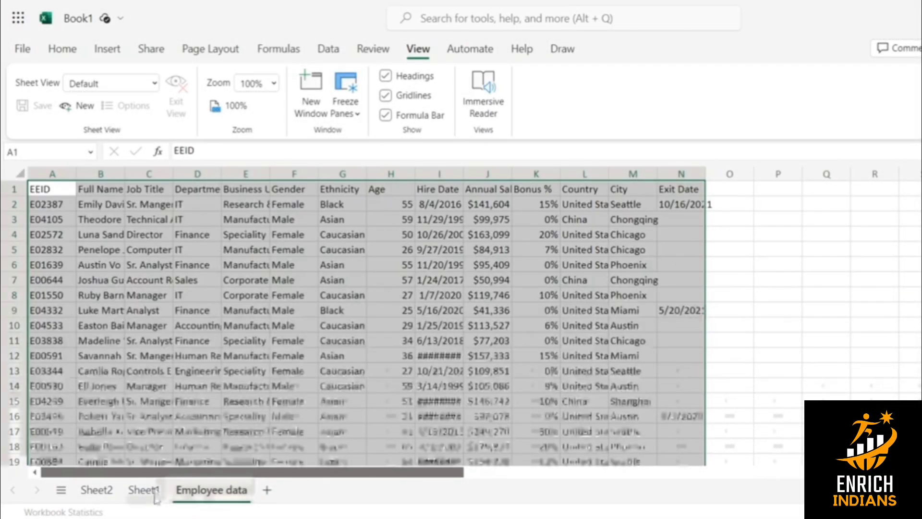
- Unhide the columns between K and N on Sheet1
{"action": "left_click", "coordinate": [152, 494]}
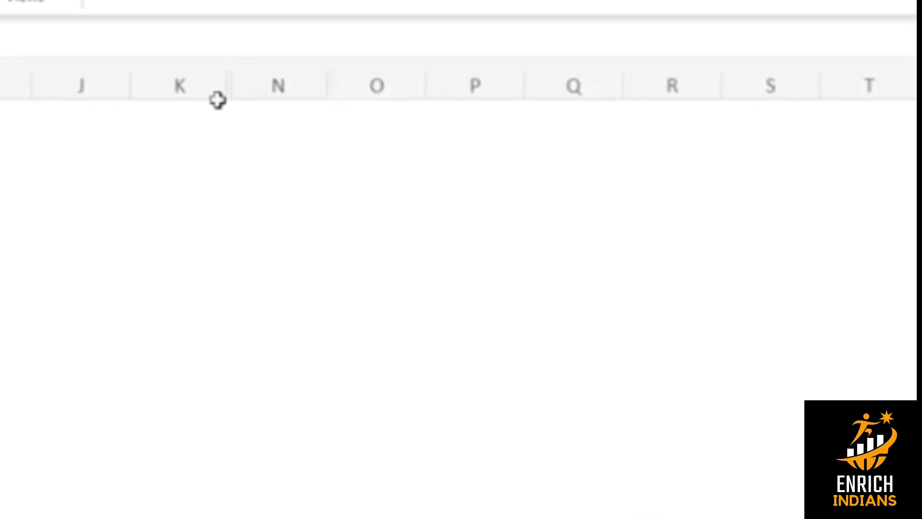
{"action": "left_click_drag", "start_coordinate": [212, 85], "coordinate": [245, 84]}
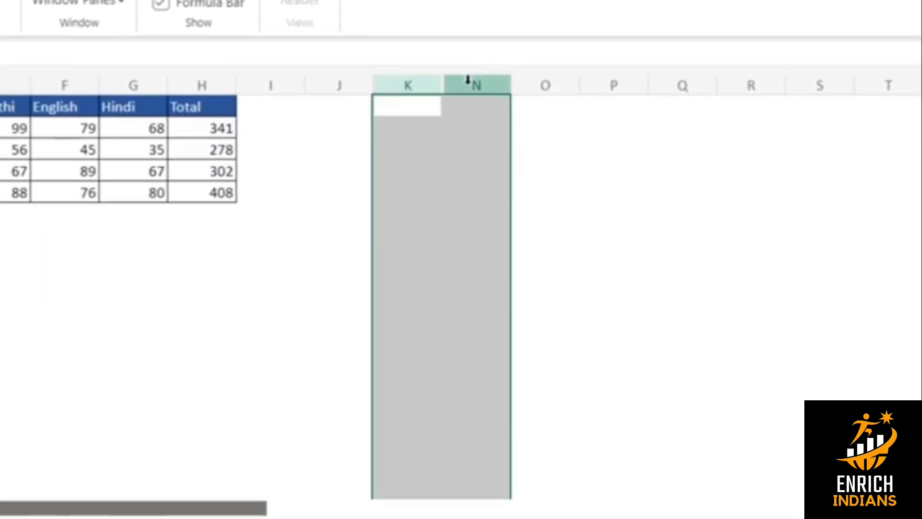
{"action": "right_click", "coordinate": [467, 81]}
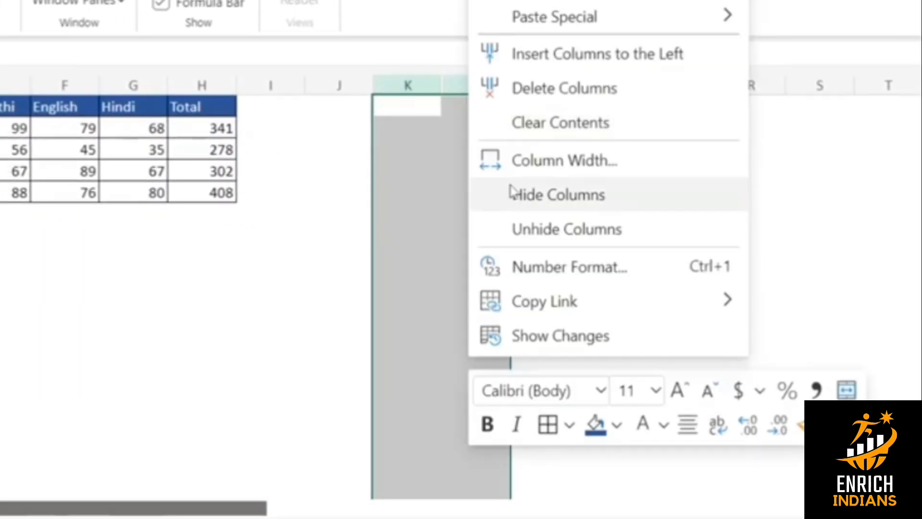
{"action": "left_click", "coordinate": [502, 231]}
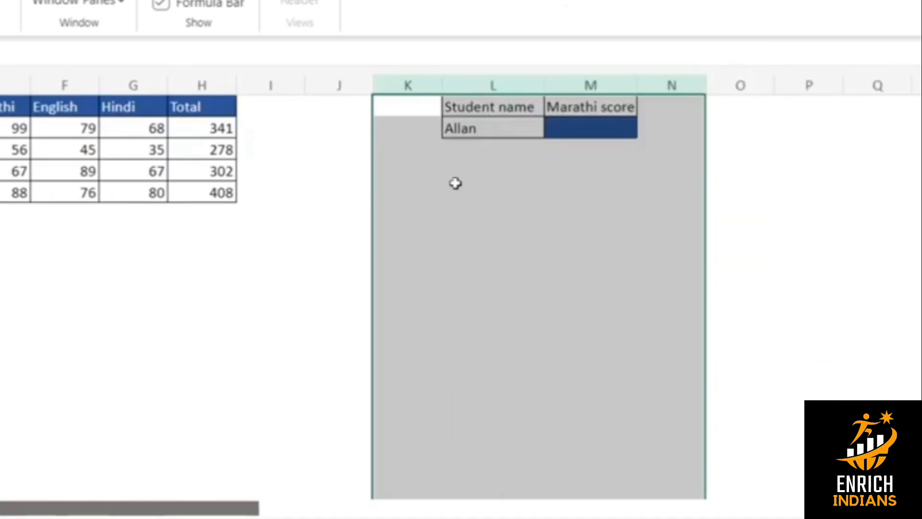
- Start a VLOOKUP formula in the Marathi score cell M2, using the student name in L2 as the lookup value
{"action": "left_click", "coordinate": [483, 110]}
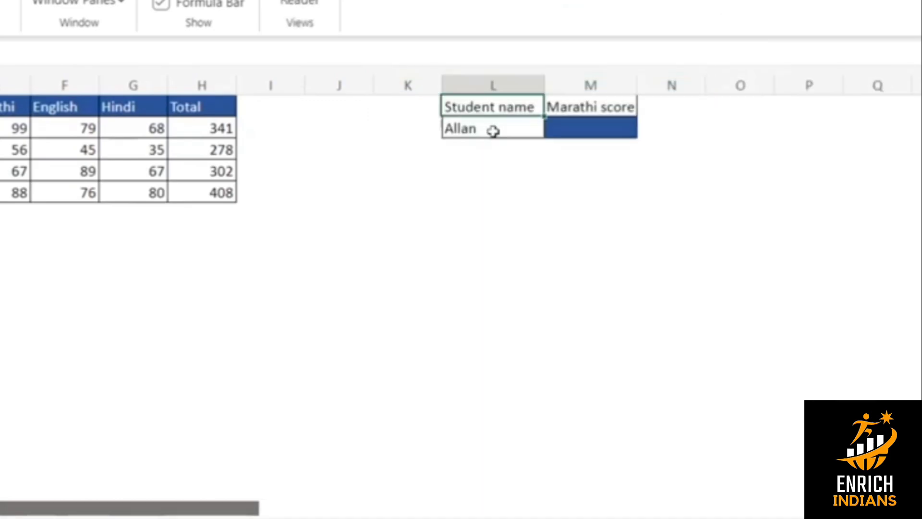
{"action": "left_click", "coordinate": [493, 131]}
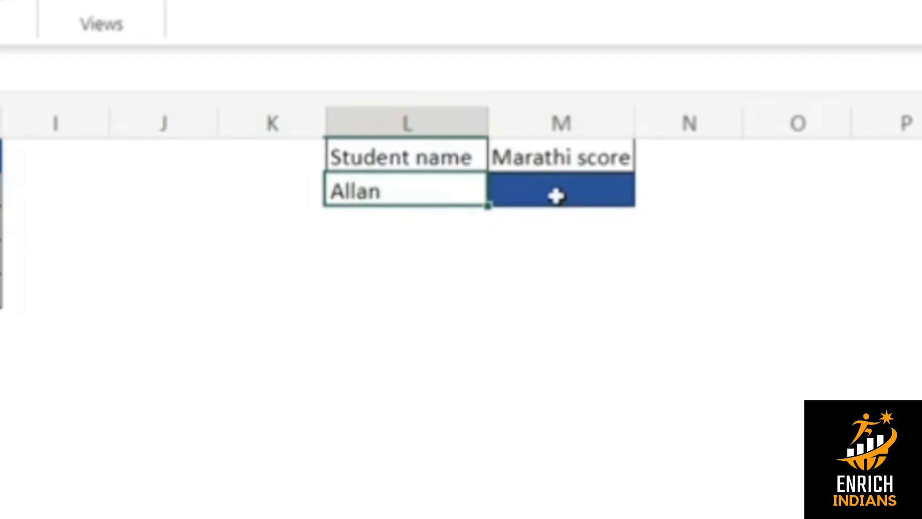
{"action": "left_click", "coordinate": [555, 196]}
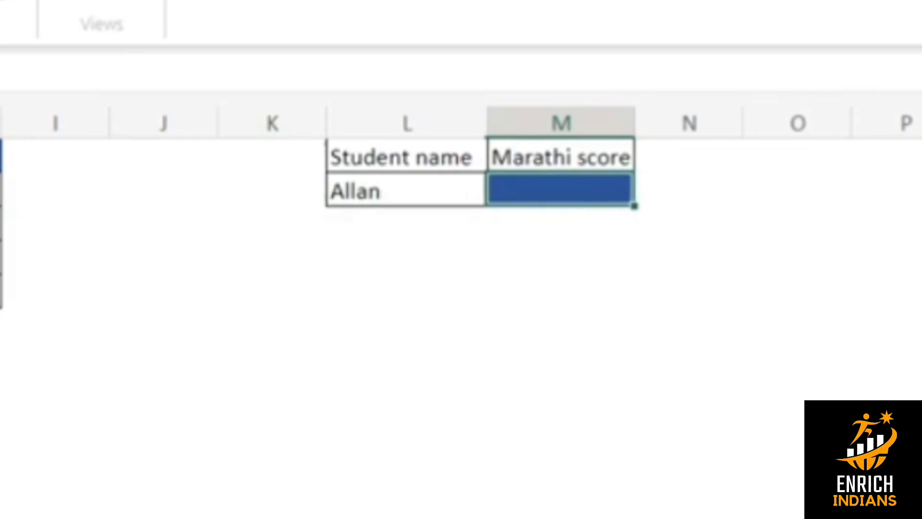
{"action": "type", "text": "="}
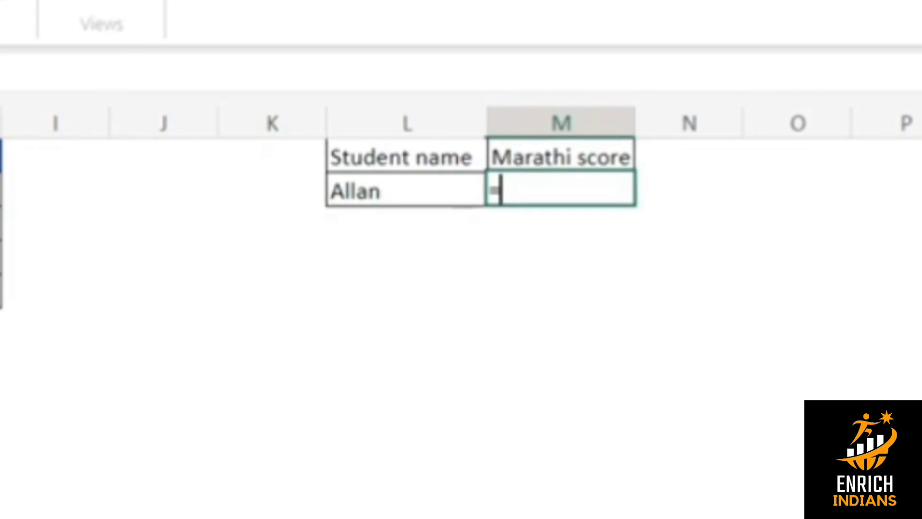
{"action": "type", "text": "vl"}
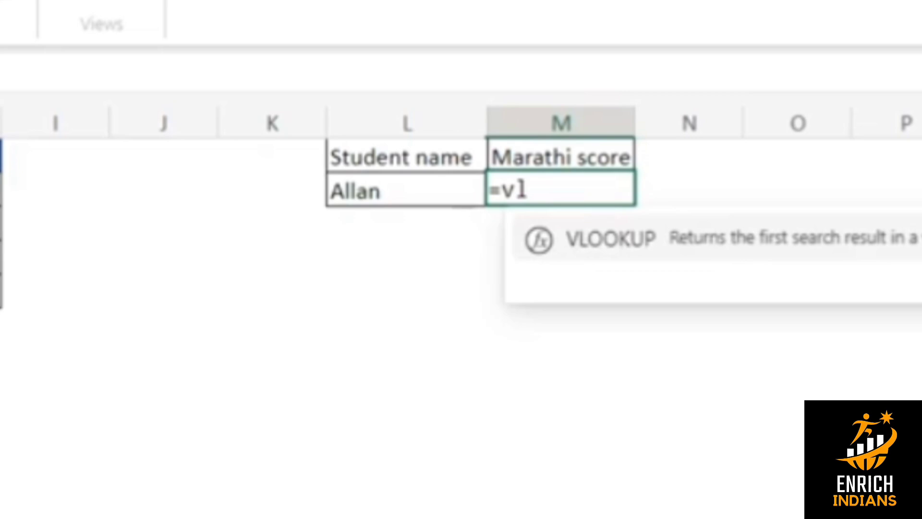
{"action": "type", "text": "ookup"}
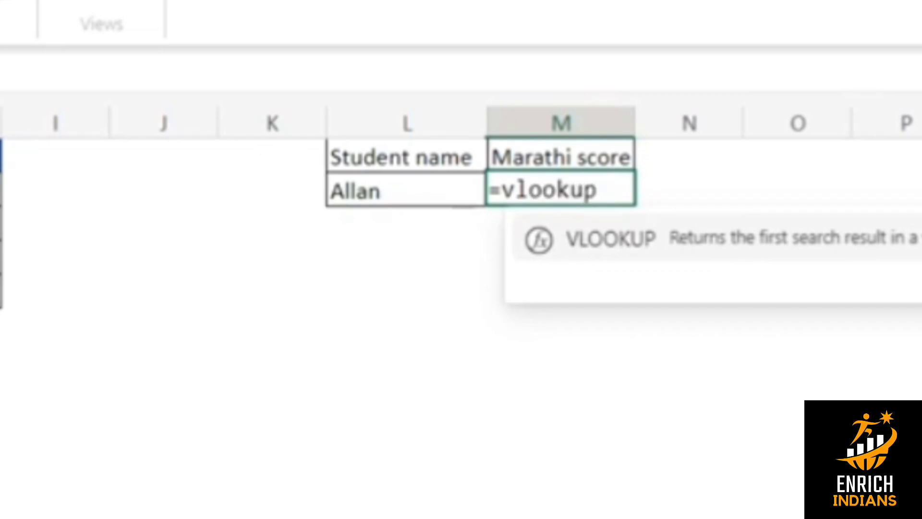
{"action": "double_click", "coordinate": [639, 247]}
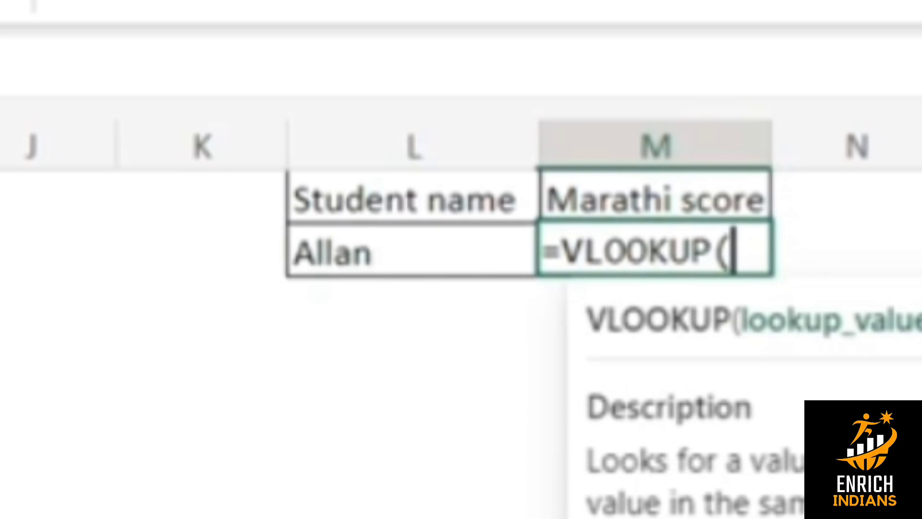
{"action": "left_click", "coordinate": [392, 259]}
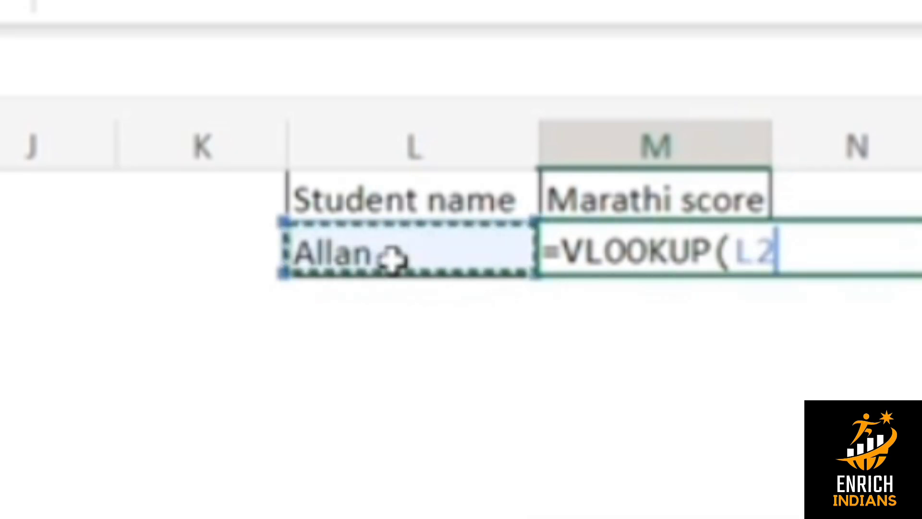
{"action": "type", "text": ","}
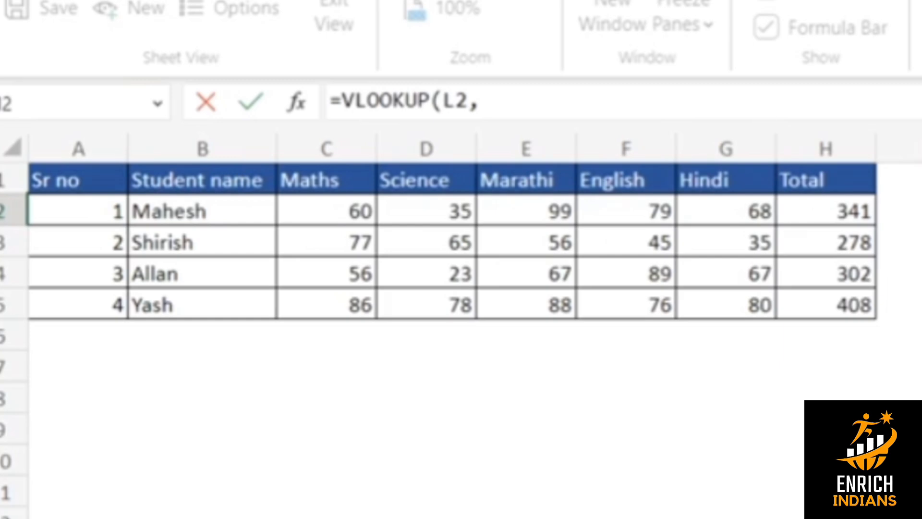
- Set the lookup's table range to B1:H5 and its column index number to 4
{"action": "left_click", "coordinate": [222, 191]}
{"action": "left_click_drag", "start_coordinate": [211, 209], "coordinate": [803, 303]}
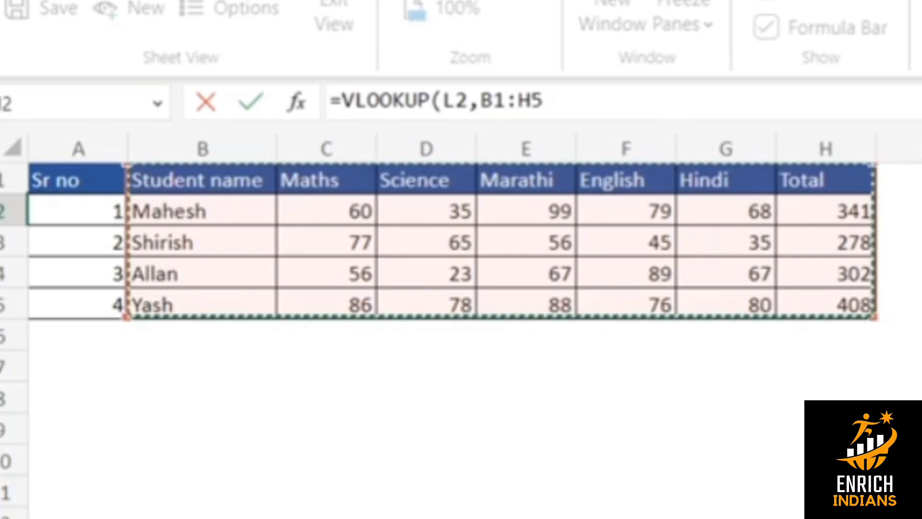
{"action": "type", "text": ","}
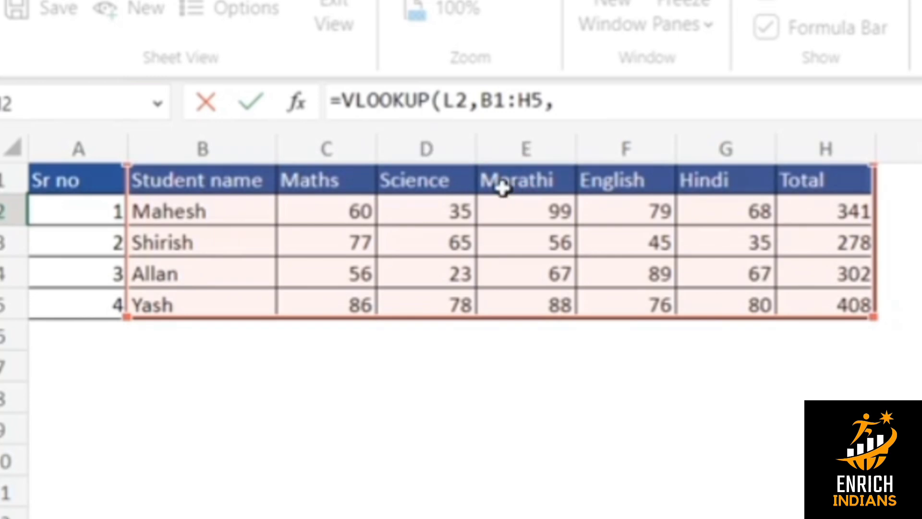
{"action": "left_click", "coordinate": [559, 101]}
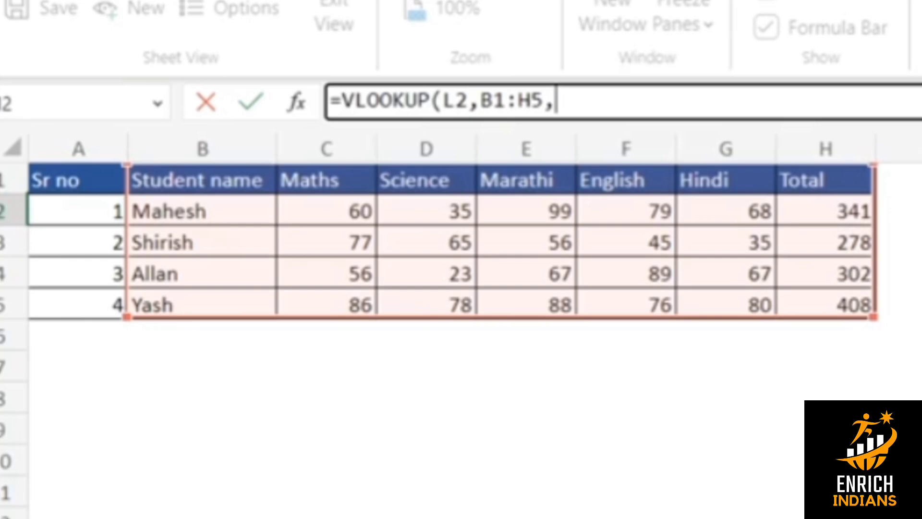
{"action": "type", "text": "4"}
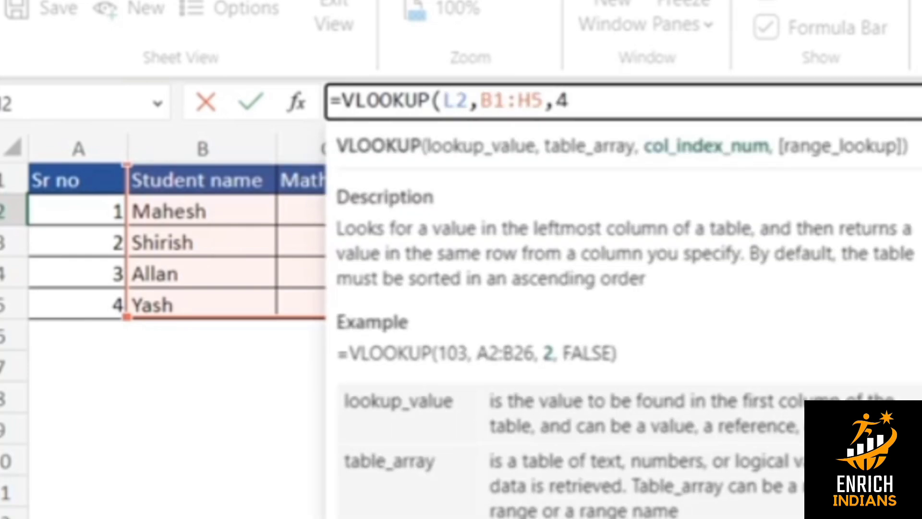
- Complete the M2 formula as =VLOOKUP(L2,B1:E5,4,FALSE), choosing the exact match option
{"action": "type", "text": ","}
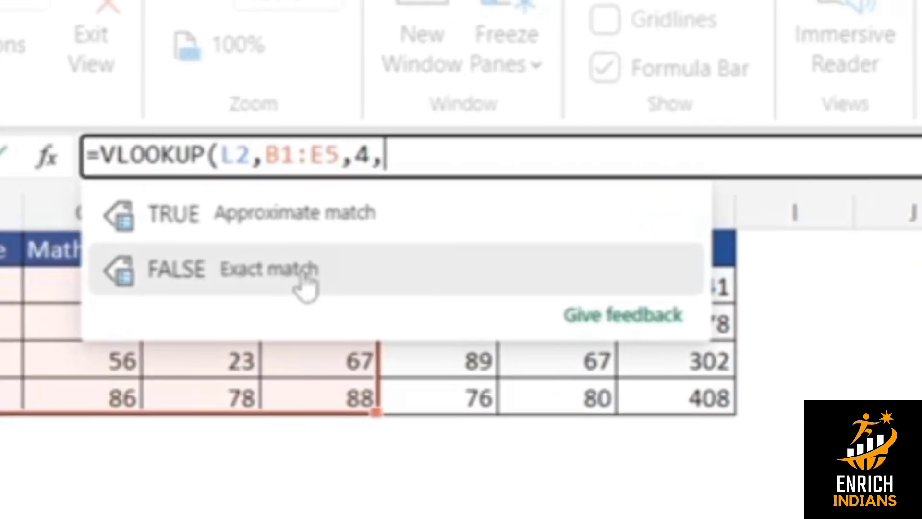
{"action": "left_click", "coordinate": [197, 226]}
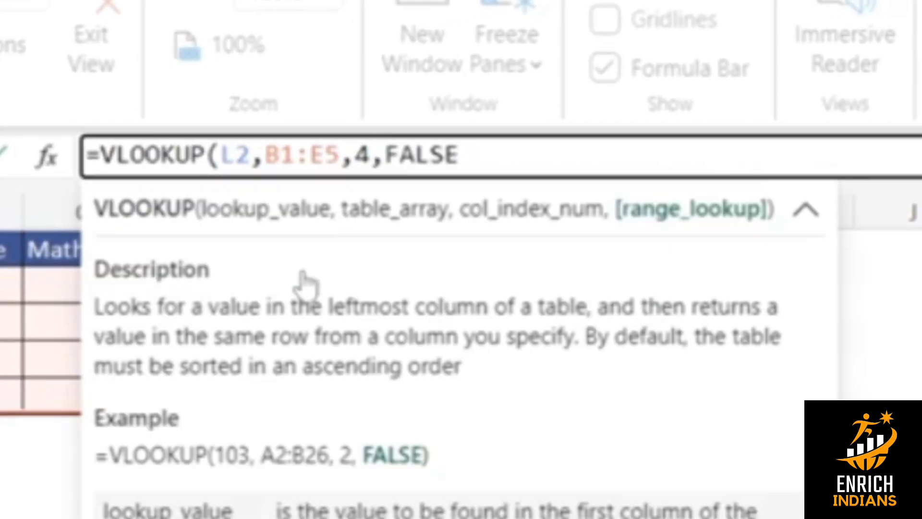
{"action": "type", "text": ")"}
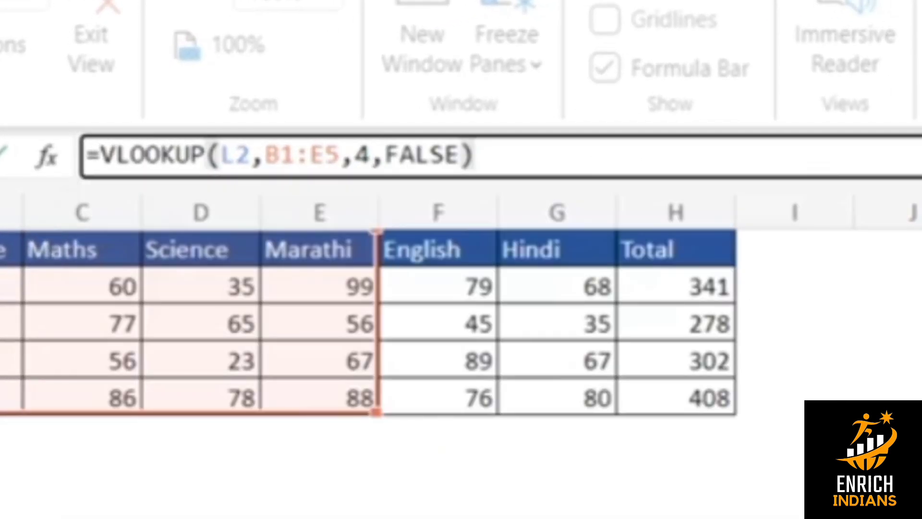
{"action": "key", "text": "Return"}
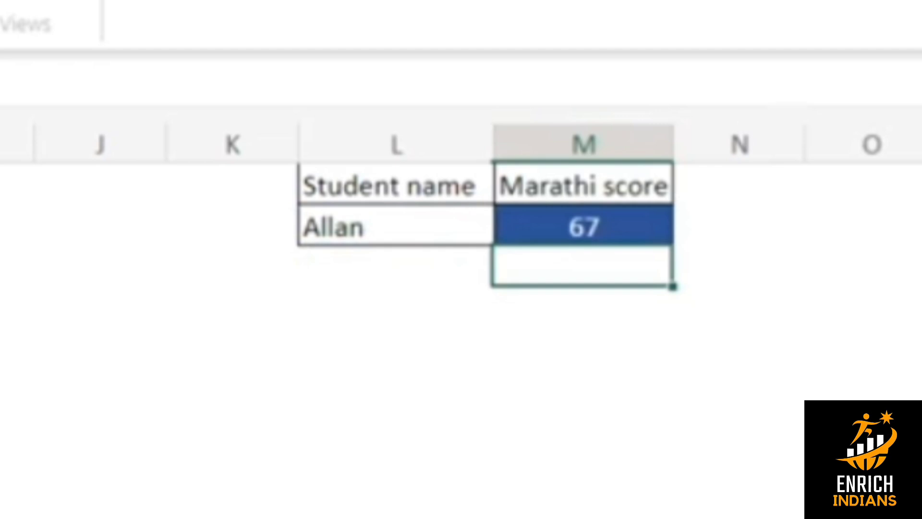
- Replace the lookup name in L2 with the name of the student in the marks table's last row
{"action": "key", "text": "Up"}
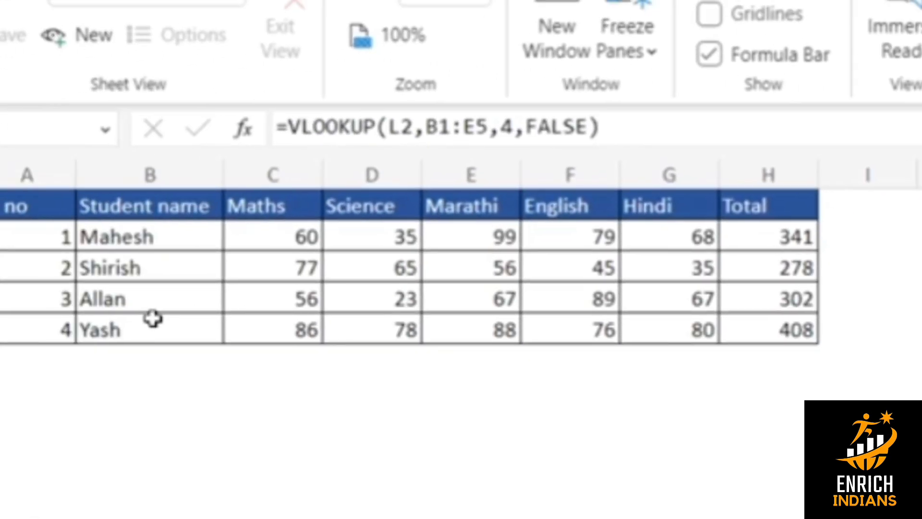
{"action": "left_click", "coordinate": [132, 301]}
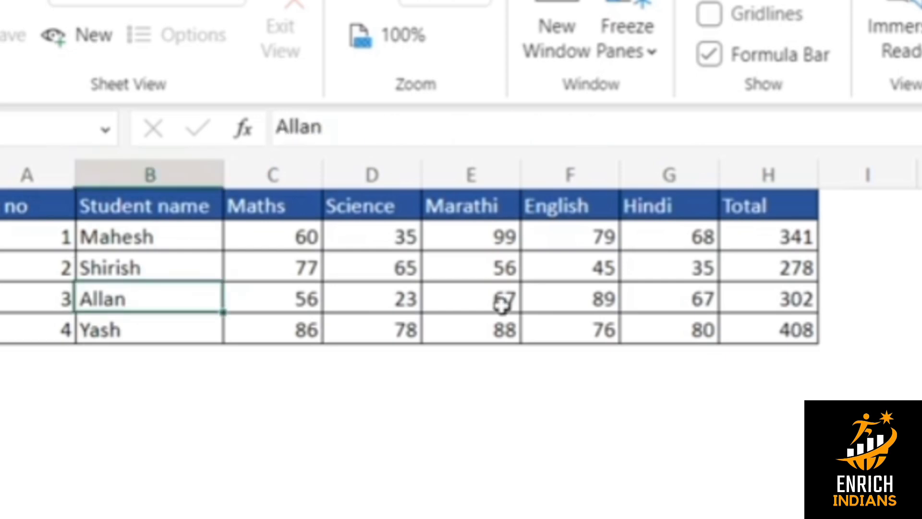
{"action": "left_click", "coordinate": [482, 299]}
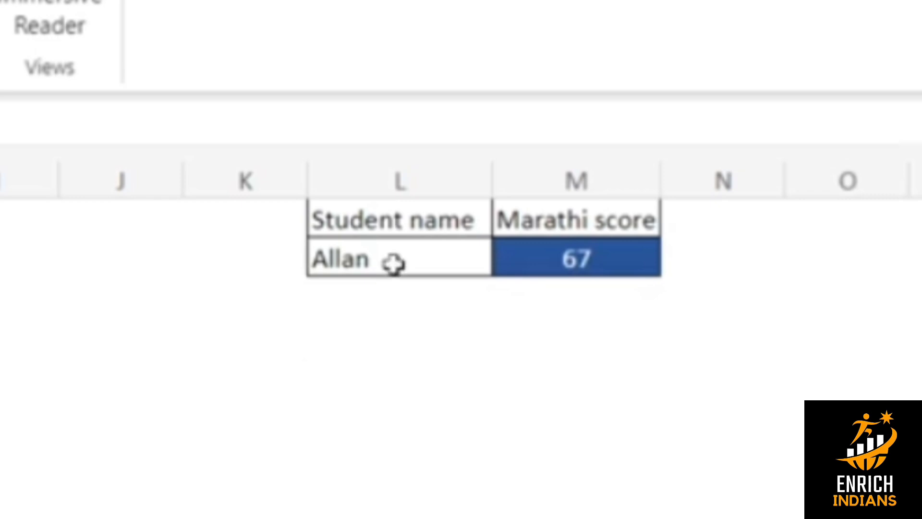
{"action": "left_click", "coordinate": [393, 263]}
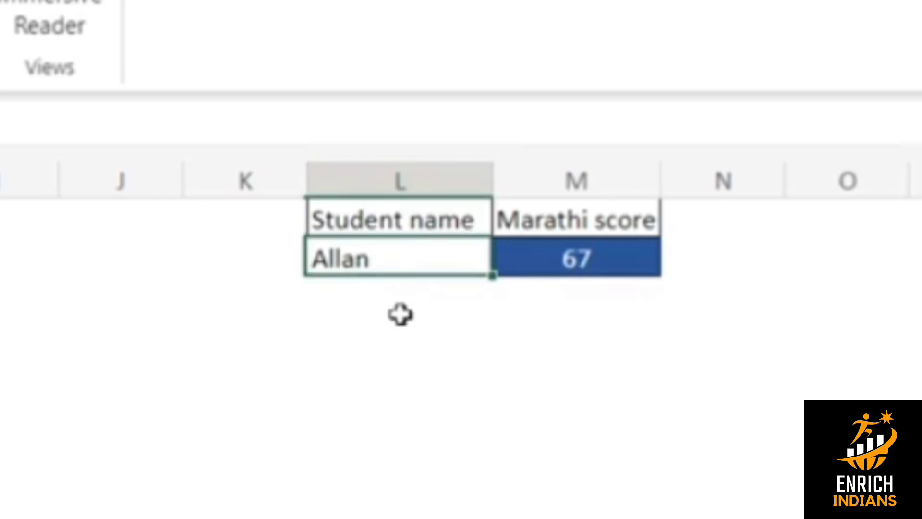
{"action": "type", "text": "Yash"}
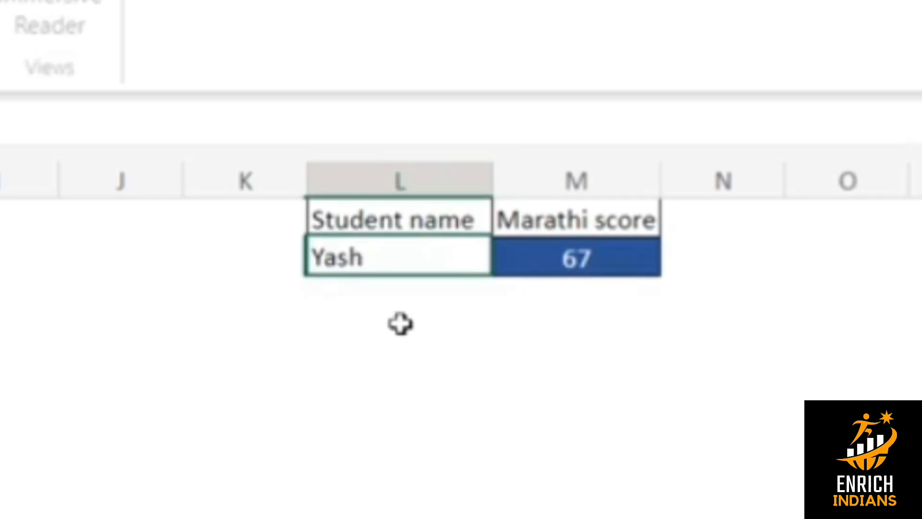
{"action": "key", "text": "Return"}
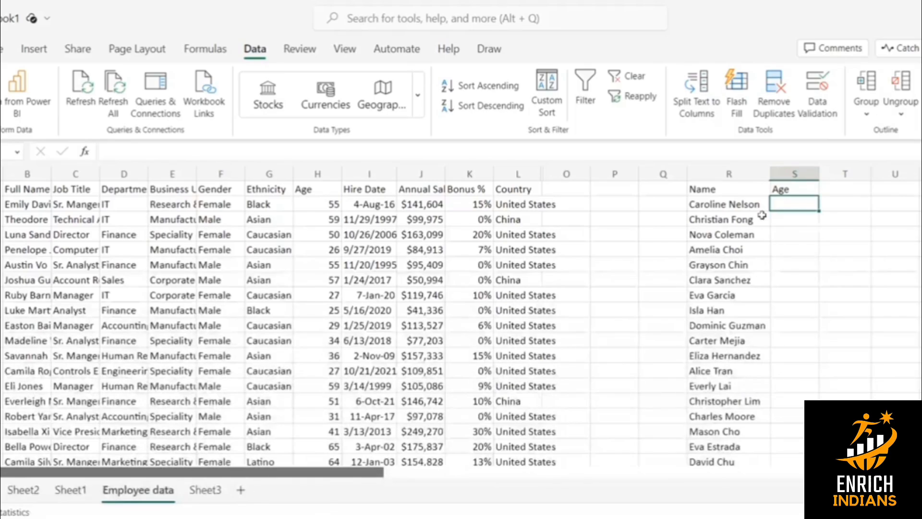
- Start a VLOOKUP formula in the first Age cell S2, using the name in R2 as the lookup value
{"action": "left_click", "coordinate": [722, 205]}
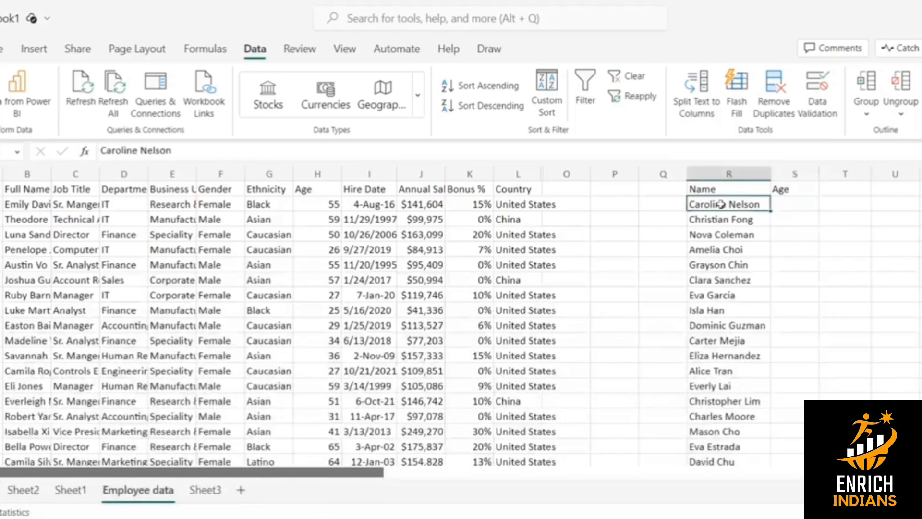
{"action": "scroll", "coordinate": [722, 204], "scroll_direction": "down", "scroll_amount": 1}
{"action": "key", "text": "ctrl+shift+Down"}
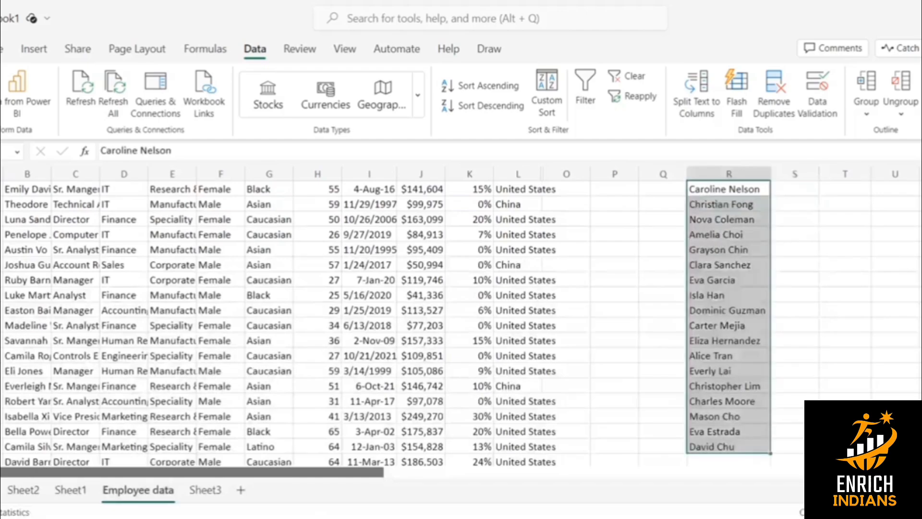
{"action": "key", "text": "Up"}
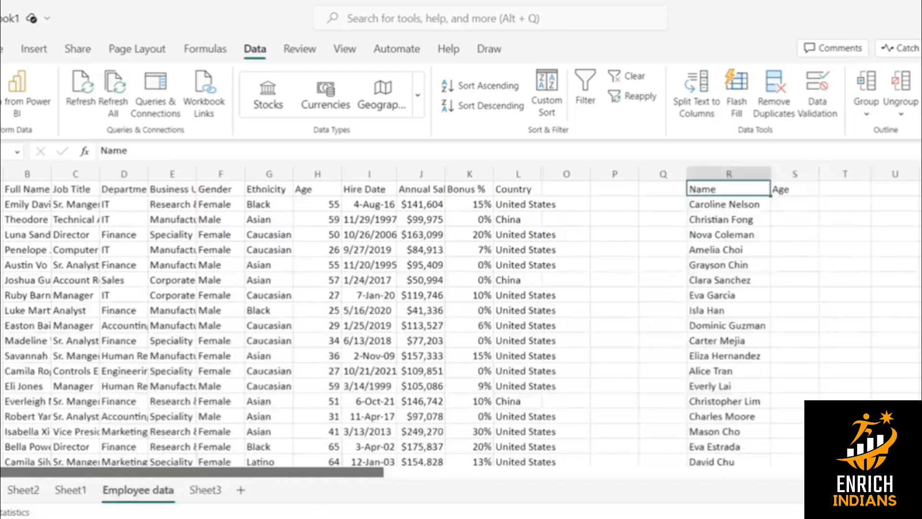
{"action": "key", "text": "Down"}
{"action": "key", "text": "Right"}
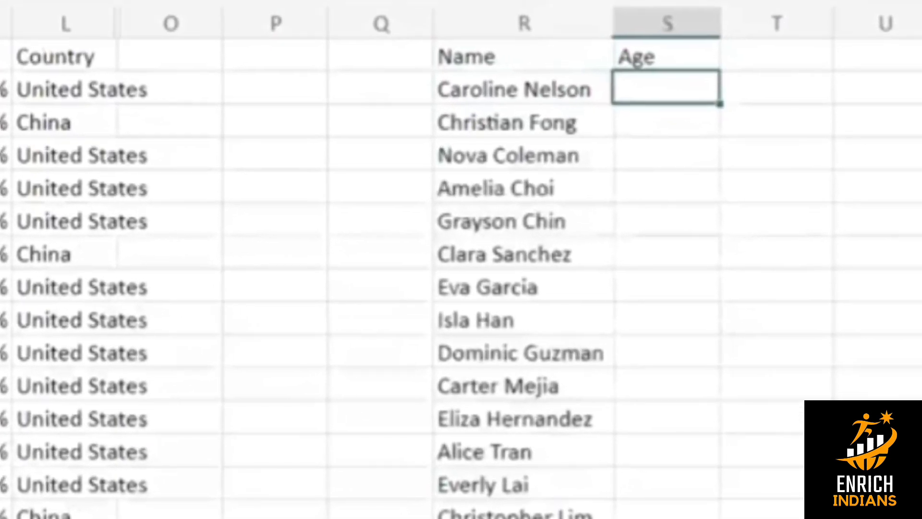
{"action": "type", "text": "=vl"}
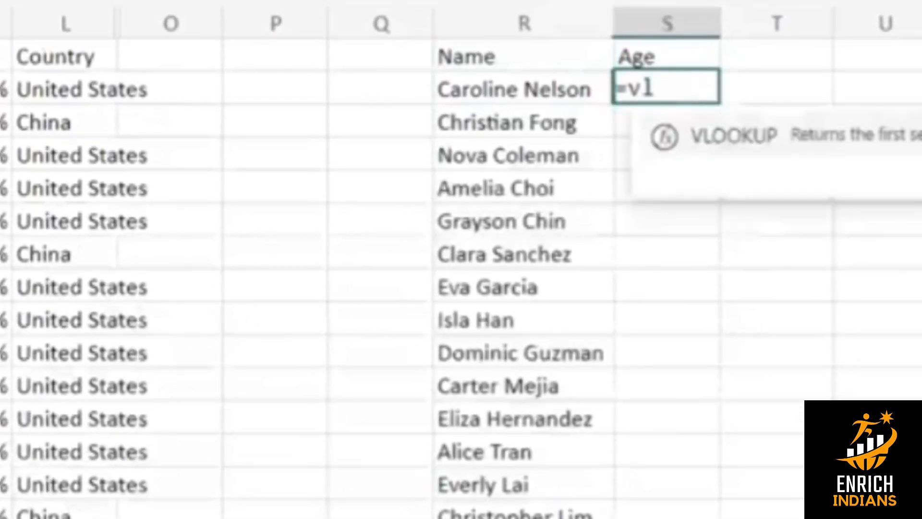
{"action": "key", "text": "Tab"}
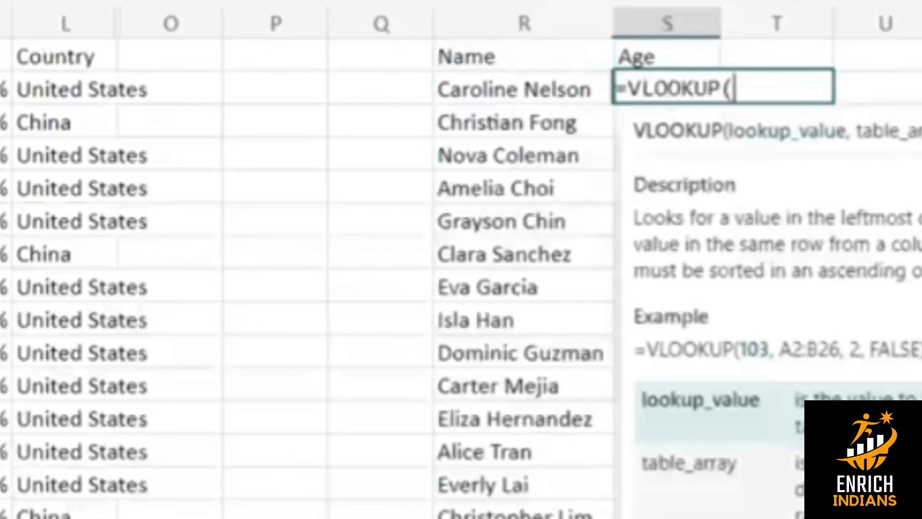
{"action": "left_click", "coordinate": [507, 90]}
{"action": "type", "text": ","}
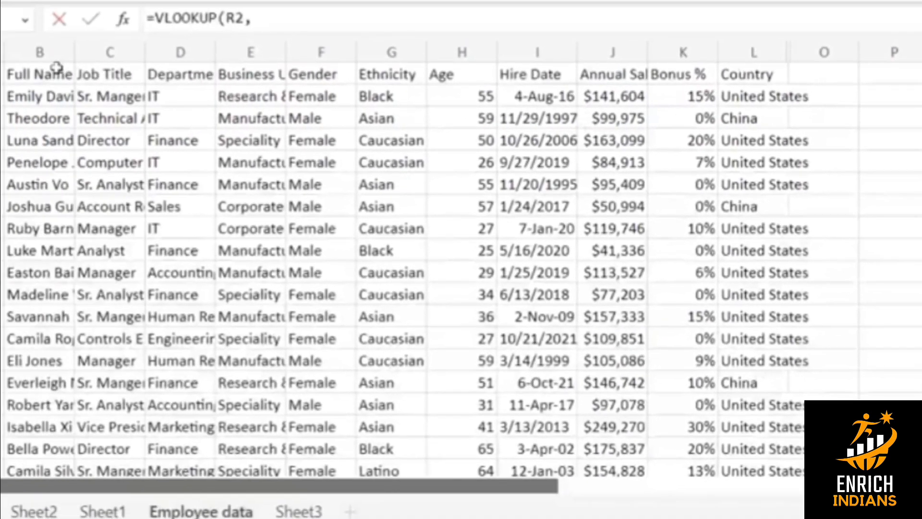
- Set the lookup's table range to the whole columns B:L, from Full Name through Country
{"action": "left_click", "coordinate": [46, 48]}
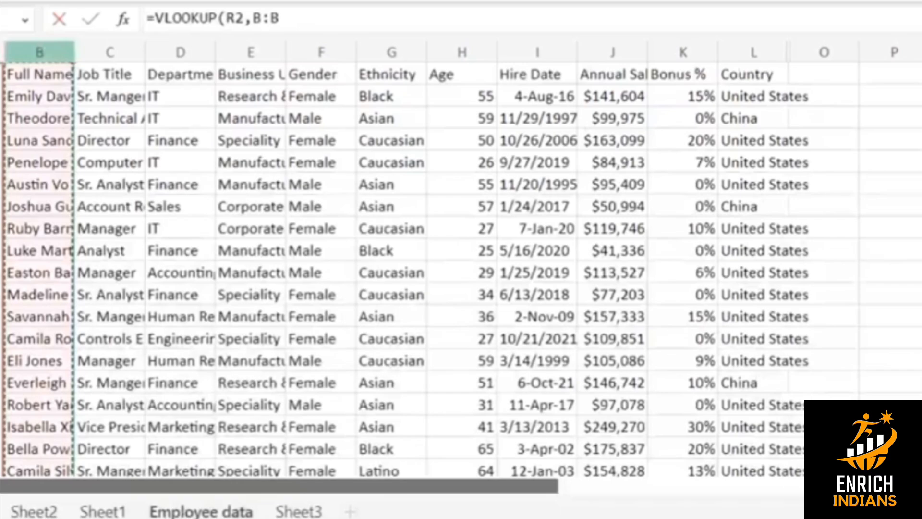
{"action": "key", "text": "shift+Right"}
{"action": "key", "text": "shift+Right"}
{"action": "key", "text": "shift+Right"}
{"action": "key", "text": "shift+Right"}
{"action": "key", "text": "shift+Right"}
{"action": "key", "text": "shift+Right"}
{"action": "key", "text": "shift+Right"}
{"action": "key", "text": "shift+Right"}
{"action": "key", "text": "shift+Right"}
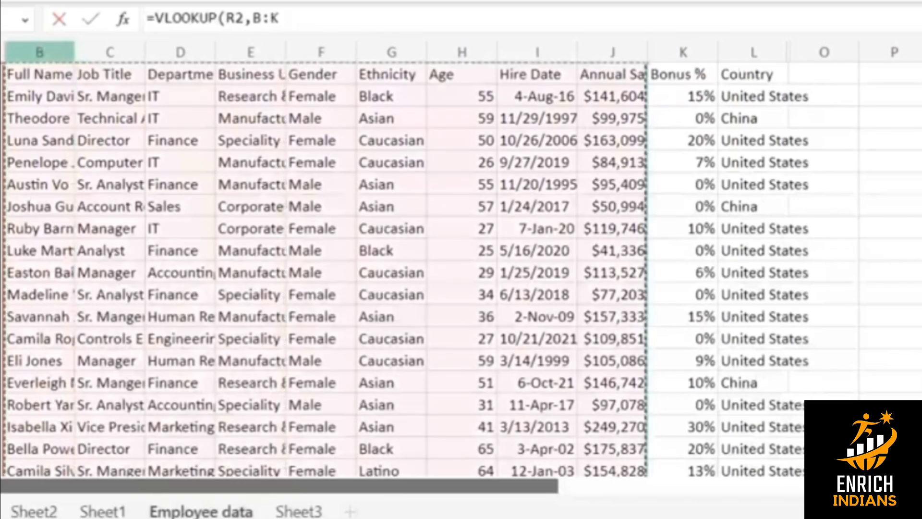
{"action": "key", "text": "shift+Right"}
{"action": "type", "text": ","}
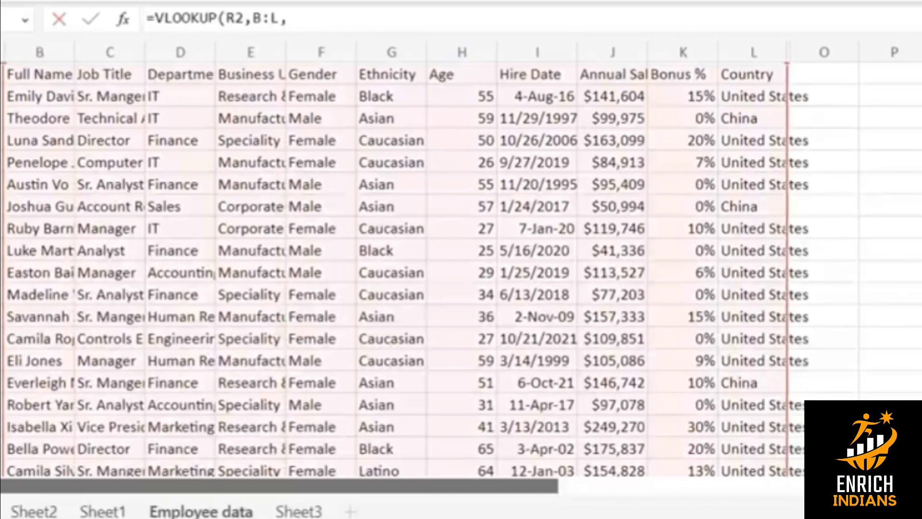
- Complete the S2 formula with column index number 7 for Age and 0 for an exact match
{"action": "left_click", "coordinate": [106, 48]}
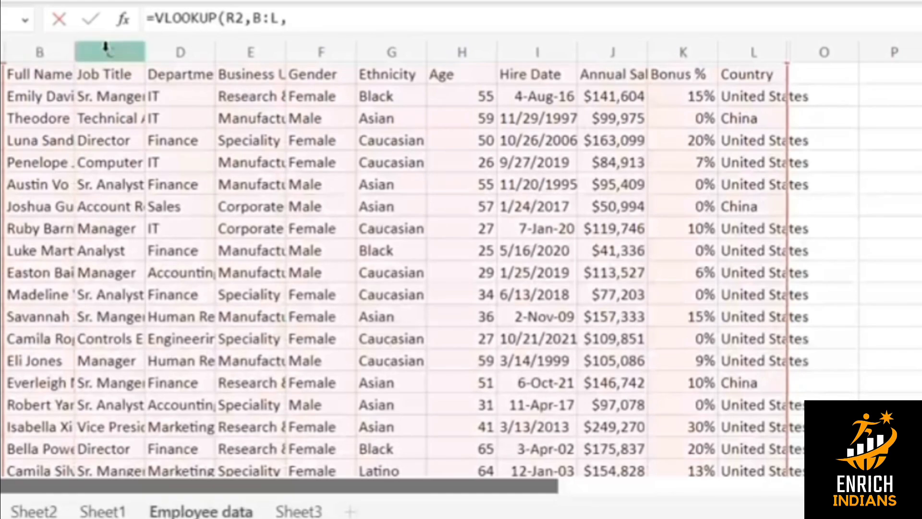
{"action": "left_click", "coordinate": [232, 46]}
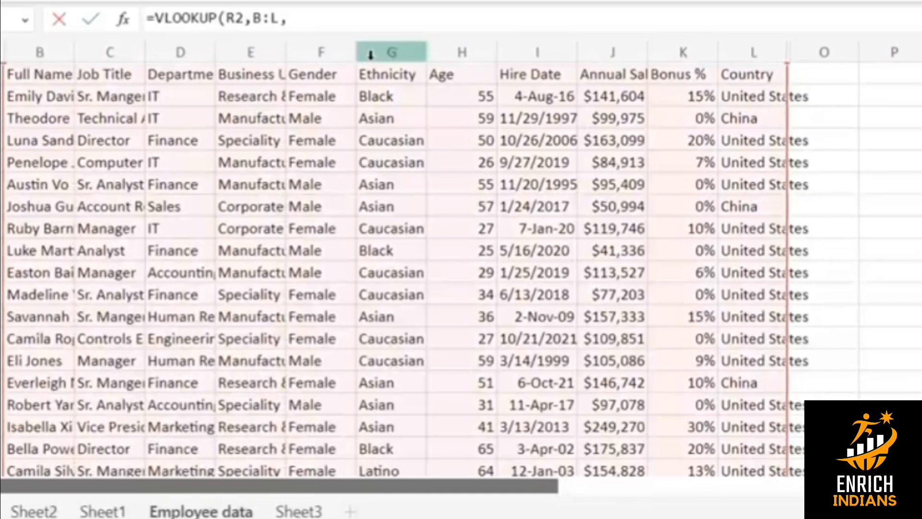
{"action": "type", "text": "7"}
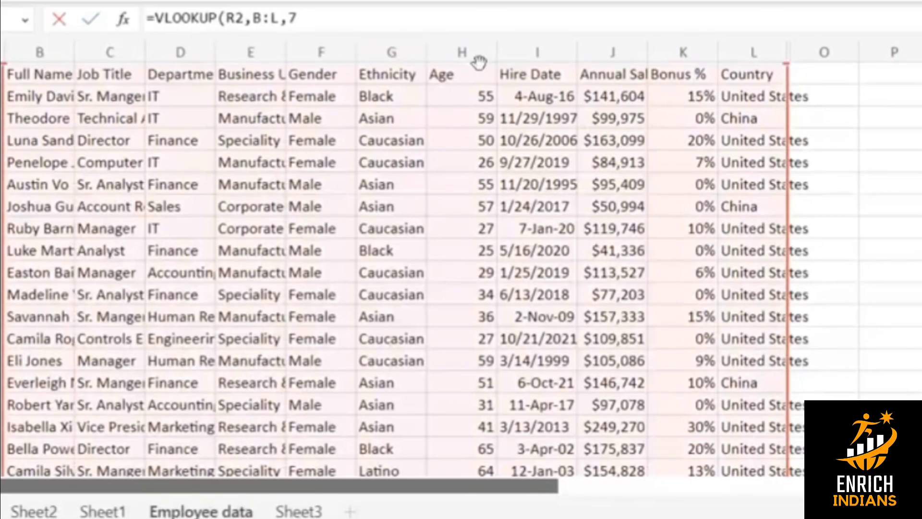
{"action": "type", "text": ",0"}
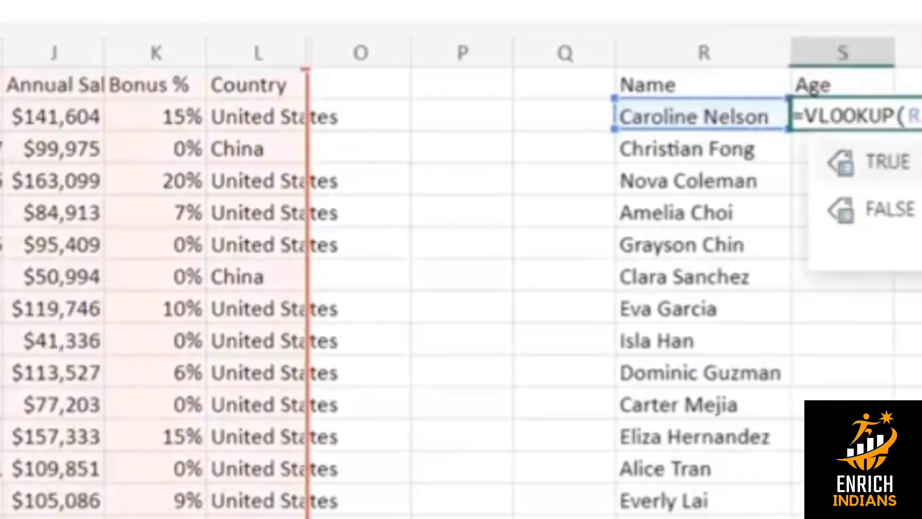
{"action": "key", "text": "Return"}
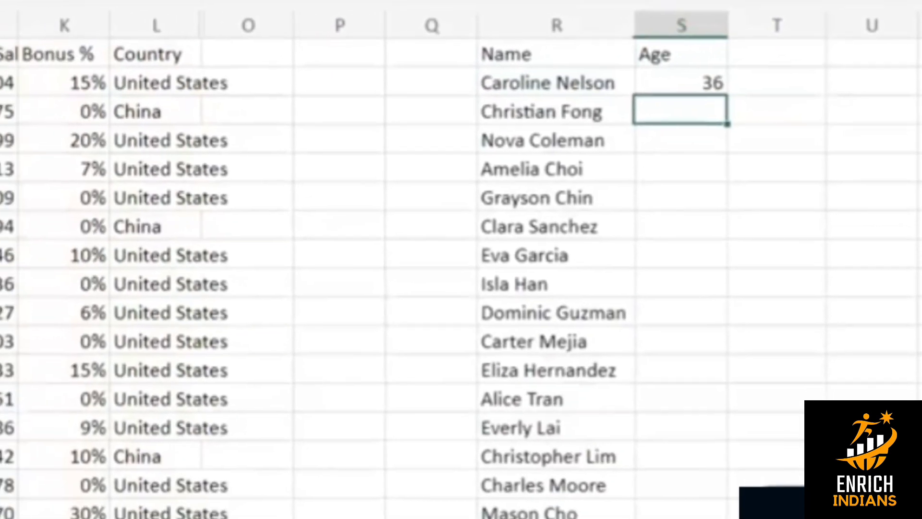
- Fill the S2 Age formula down column S to the row of the last listed name
{"action": "key", "text": "Left"}
{"action": "key", "text": "ctrl+Down"}
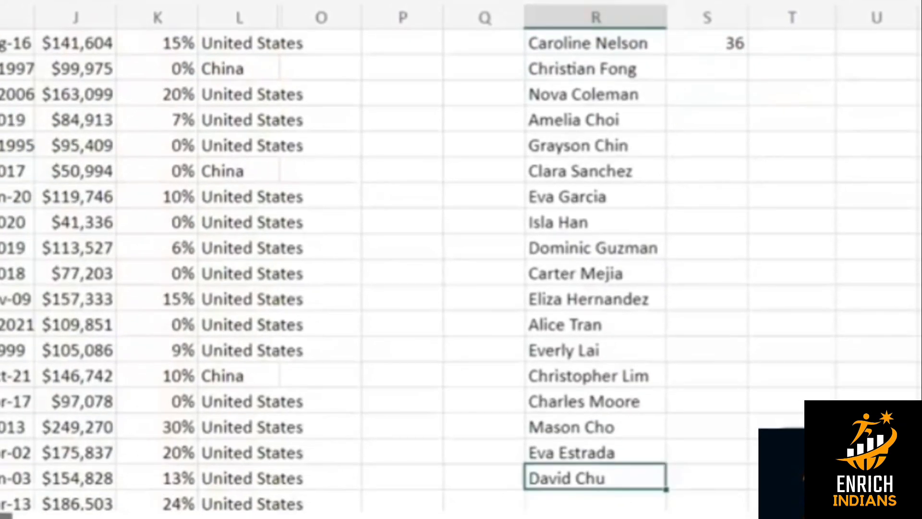
{"action": "key", "text": "Right"}
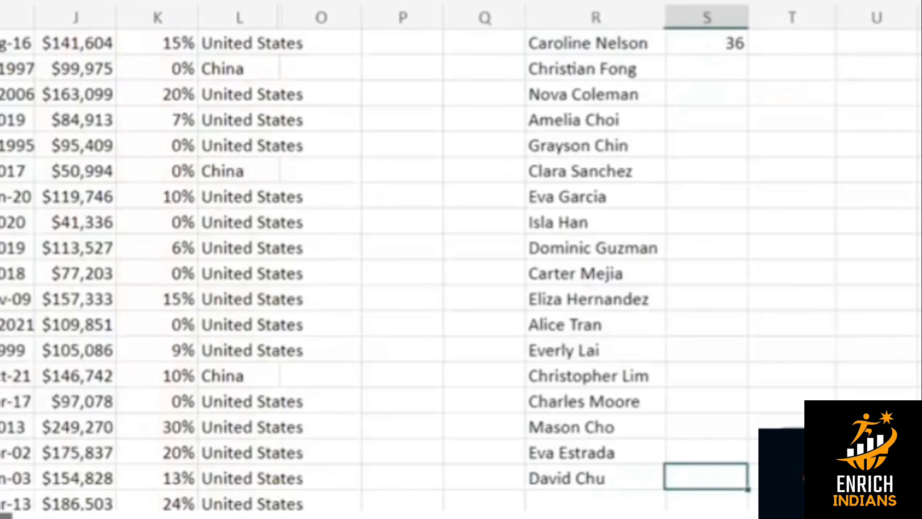
{"action": "key", "text": "ctrl+shift+Up"}
{"action": "key", "text": "ctrl+d"}
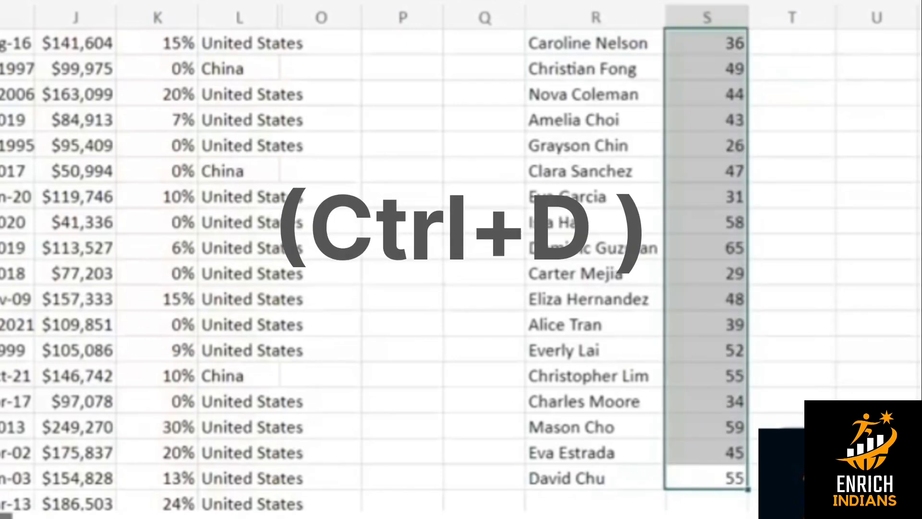
- Examine the filled Age results and their formulas against the names in column R and the empty Hire Date column
{"action": "key", "text": "Up"}
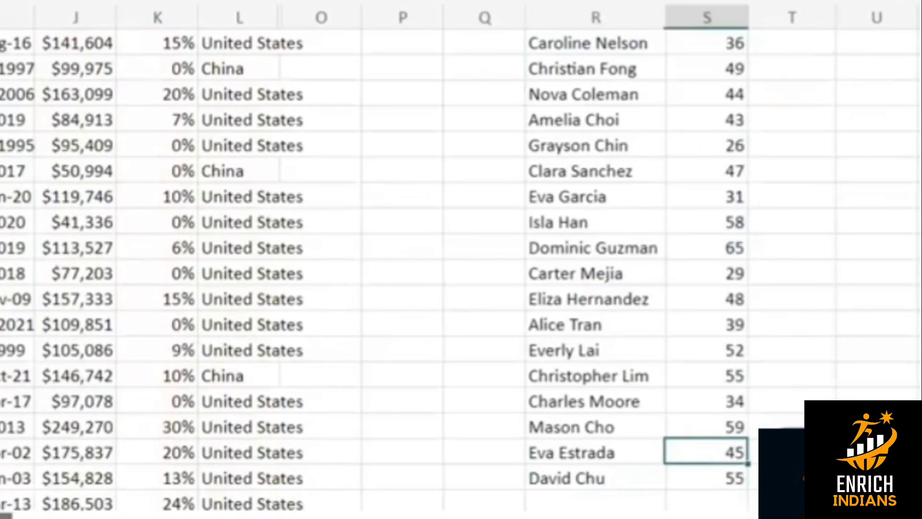
{"action": "key", "text": "ctrl+Up"}
{"action": "key", "text": "Down"}
{"action": "key", "text": "Down"}
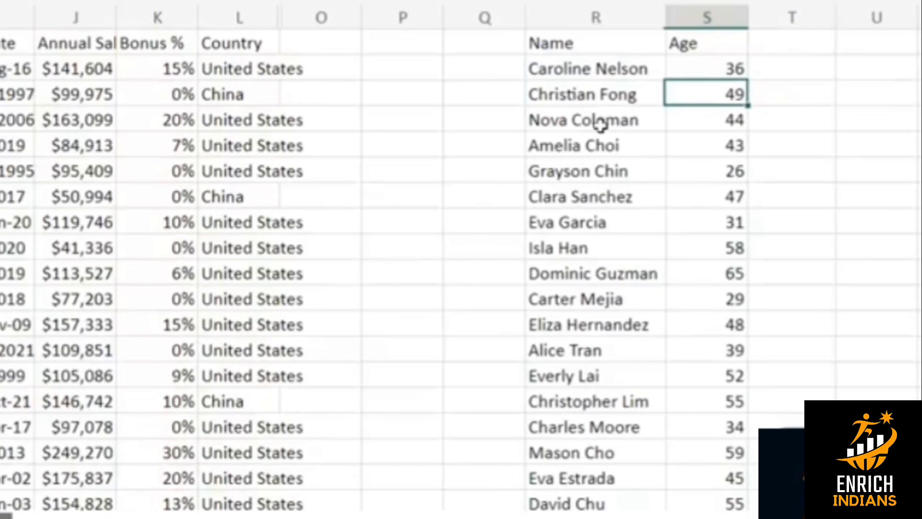
{"action": "left_click", "coordinate": [702, 121]}
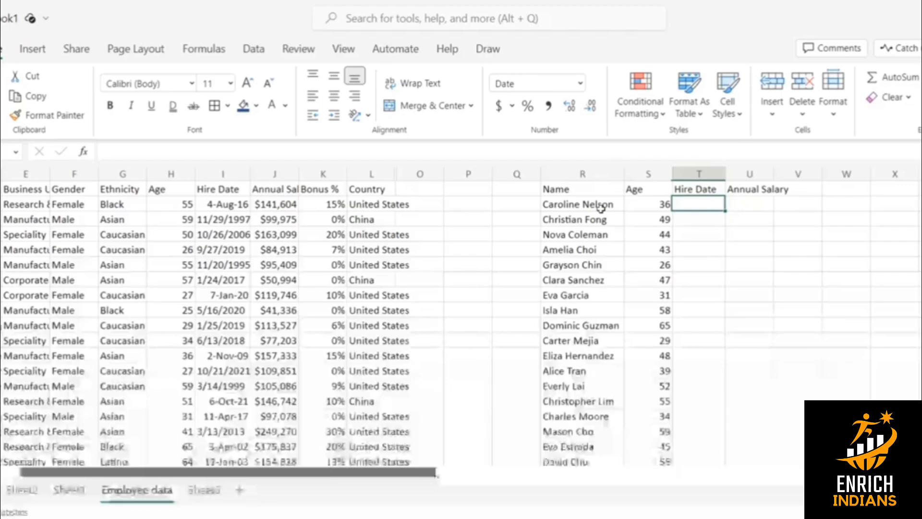
{"action": "left_click", "coordinate": [644, 209]}
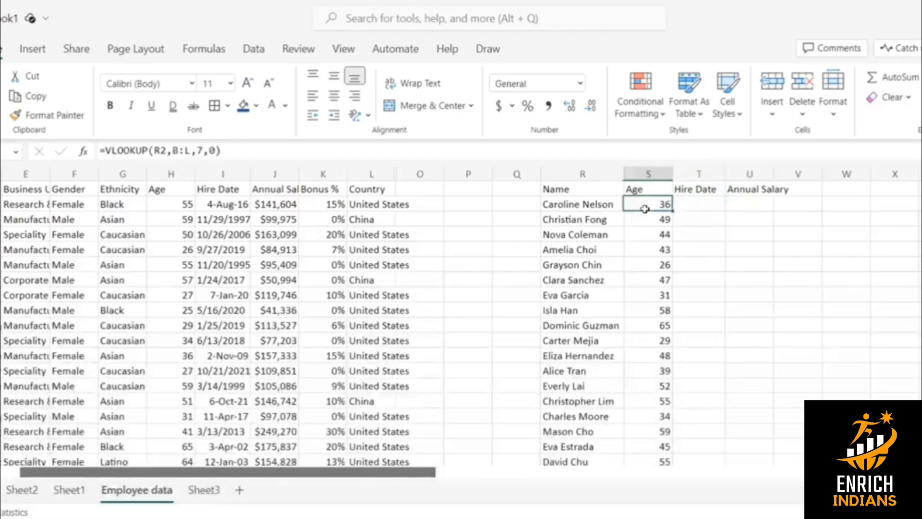
{"action": "left_click_drag", "start_coordinate": [671, 218], "coordinate": [667, 463]}
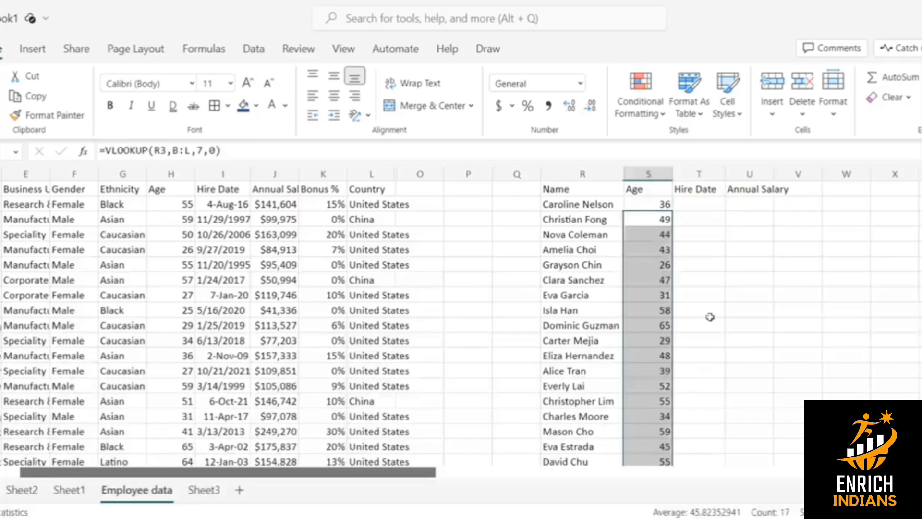
{"action": "left_click", "coordinate": [697, 201]}
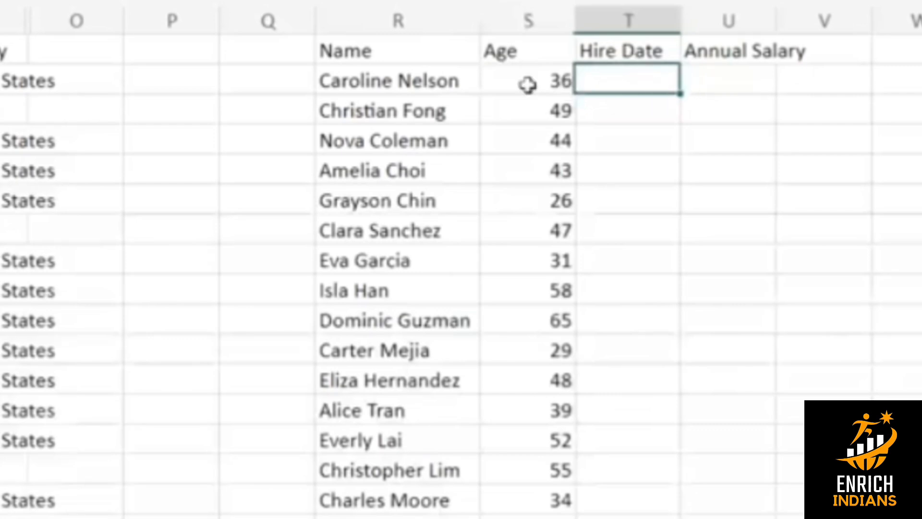
{"action": "left_click", "coordinate": [528, 85]}
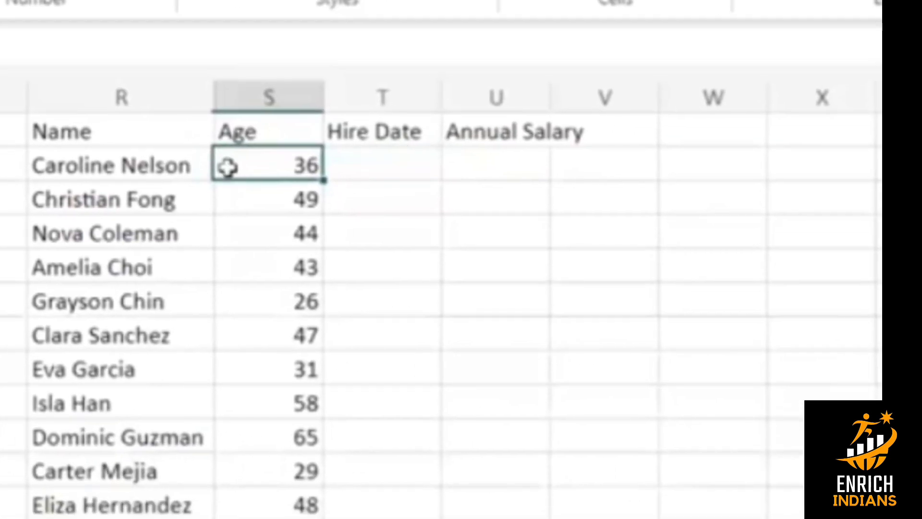
{"action": "left_click", "coordinate": [143, 172]}
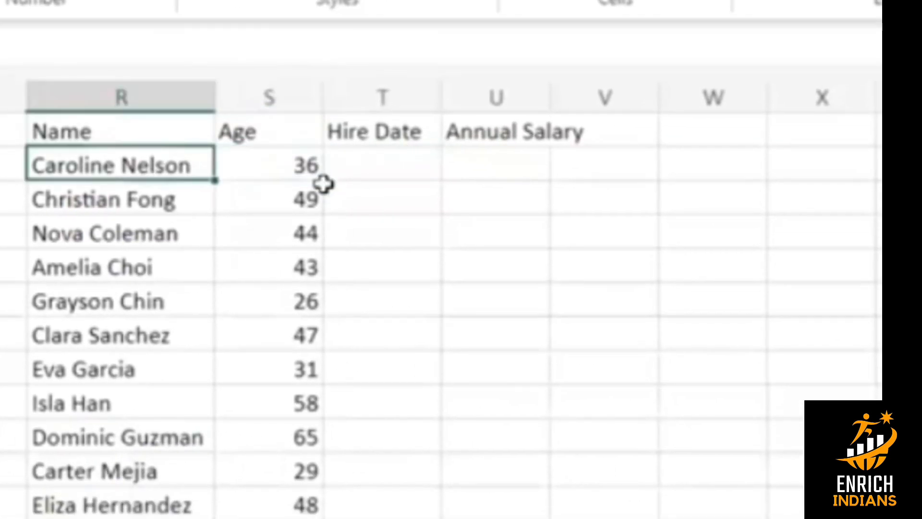
- Lock only the column of the lookup value in the S2 formula, making the reference $R2
{"action": "left_click", "coordinate": [299, 169]}
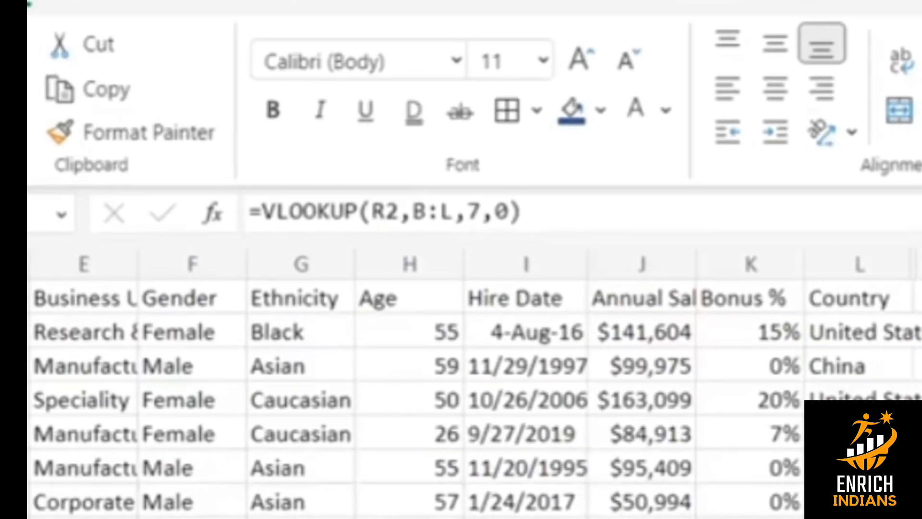
{"action": "double_click", "coordinate": [385, 212]}
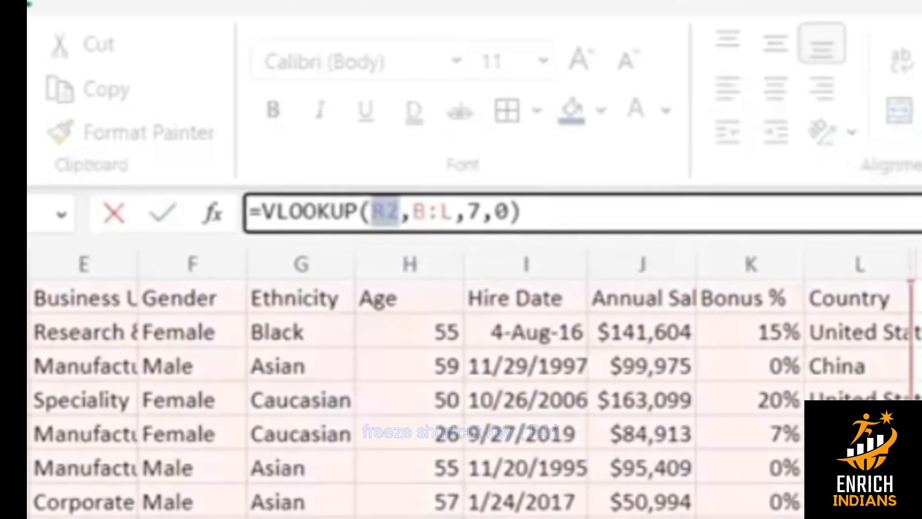
{"action": "key", "text": "F4"}
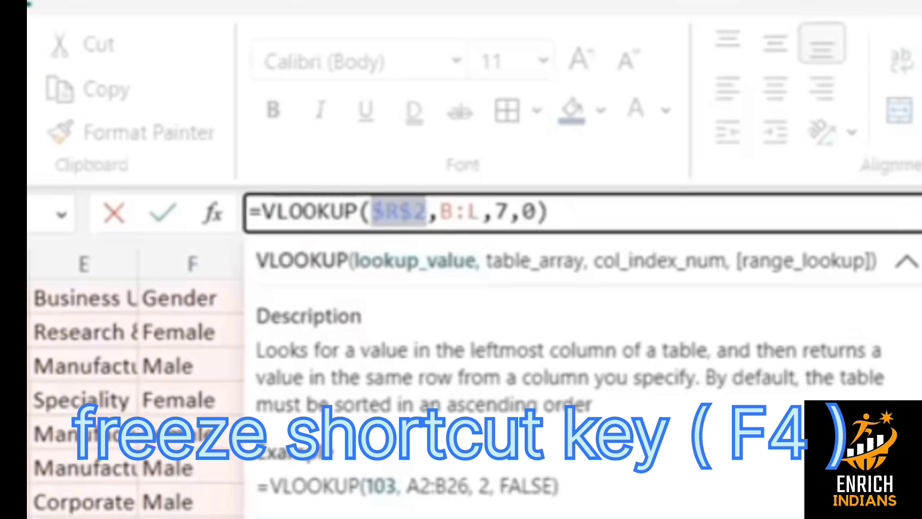
{"action": "key", "text": "F4"}
{"action": "key", "text": "F4"}
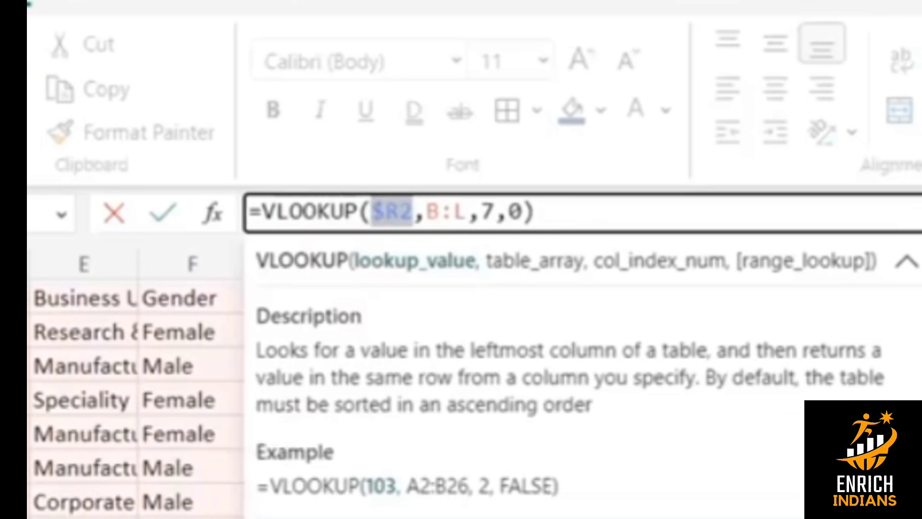
{"action": "key", "text": "Return"}
{"action": "key", "text": "Up"}
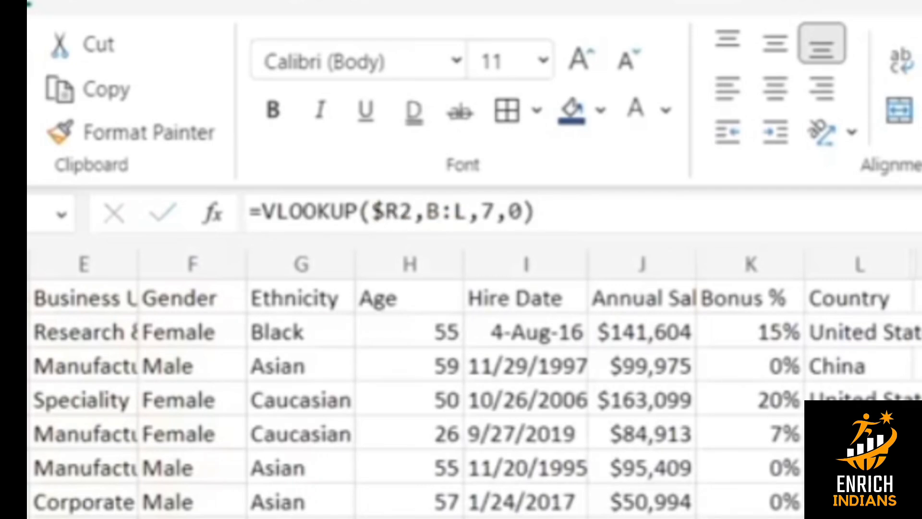
- Make the B:L table range in the S2 formula an absolute reference
{"action": "double_click", "coordinate": [446, 212]}
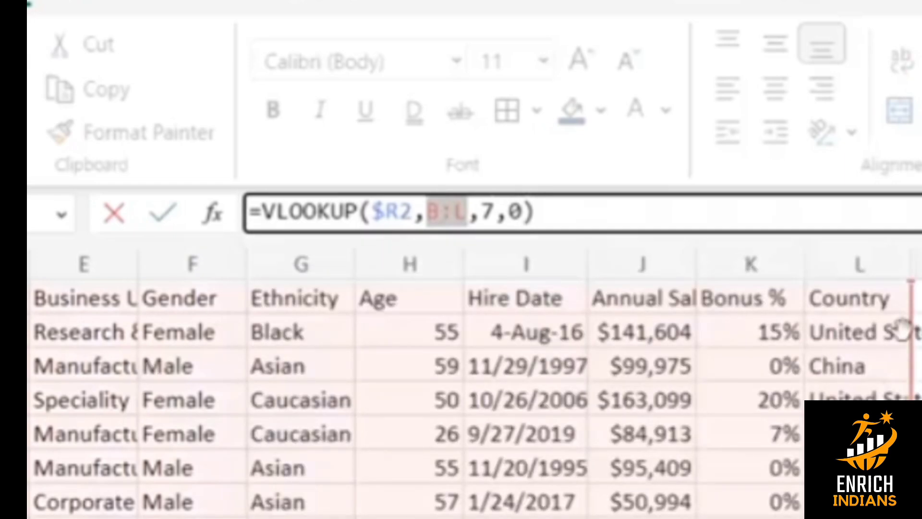
{"action": "key", "text": "F4"}
{"action": "key", "text": "Return"}
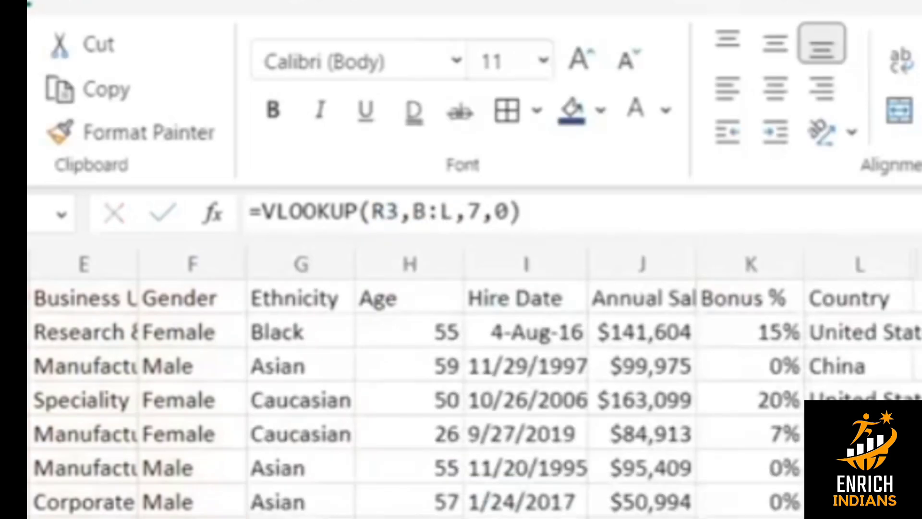
- Fill the S2 formula one cell across into the Hire Date cell T2
{"action": "key", "text": "Up"}
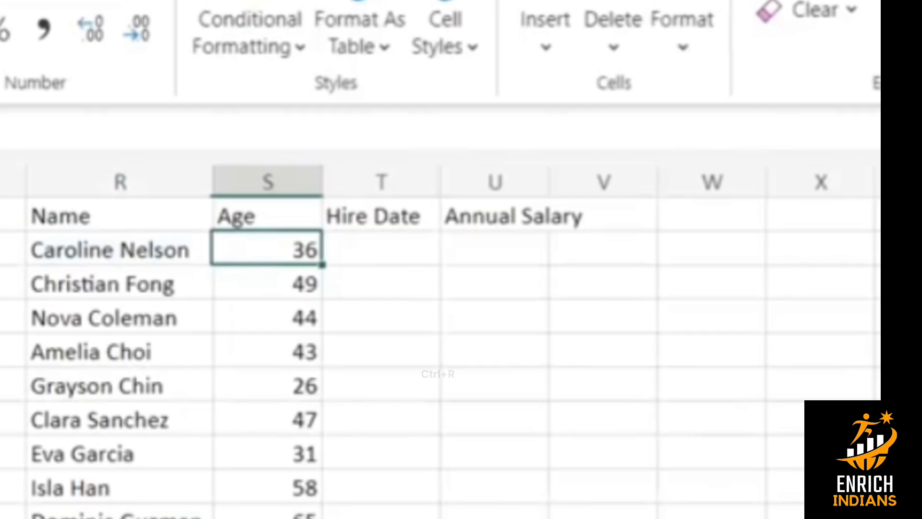
{"action": "key", "text": "shift+Right"}
{"action": "key", "text": "ctrl+r"}
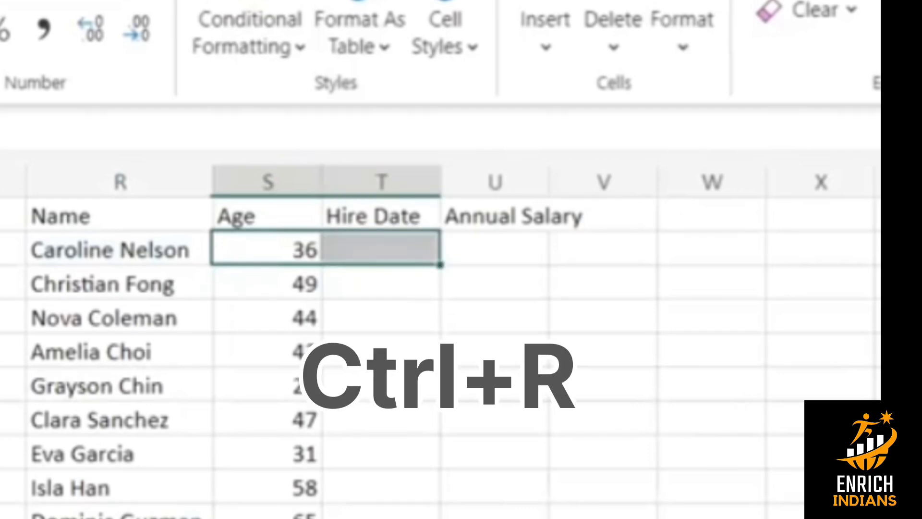
- Fill the S2 VLOOKUP formula across into the Hire Date cell T2 and the Annual Salary cell U2
{"action": "key", "text": "ctrl+r"}
{"action": "key", "text": "Right"}
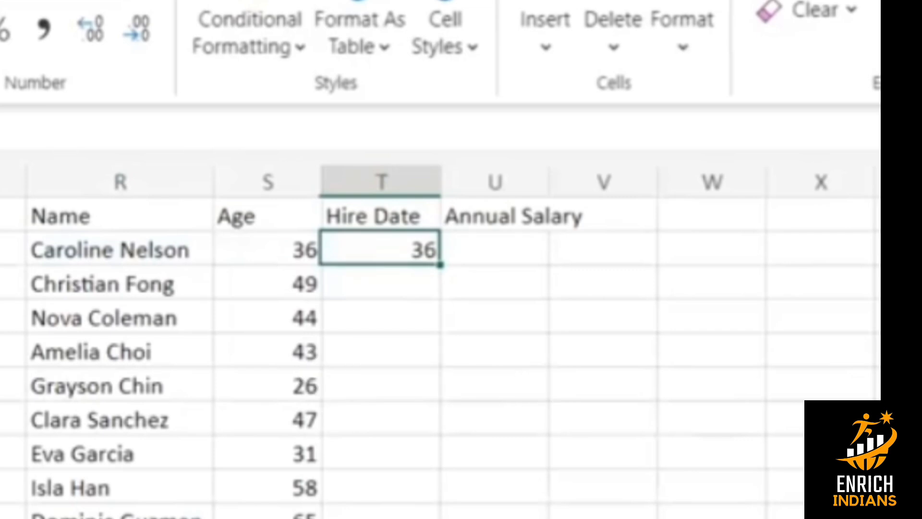
{"action": "key", "text": "Left"}
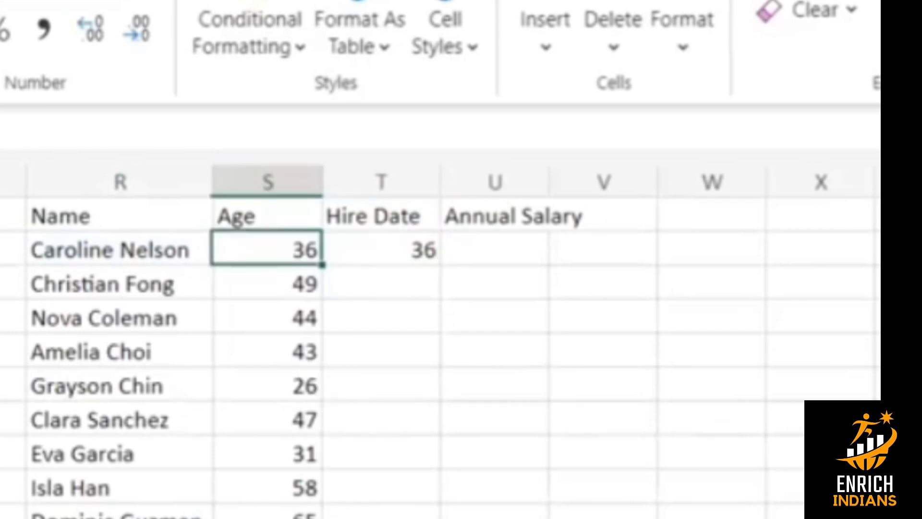
{"action": "key", "text": "Right"}
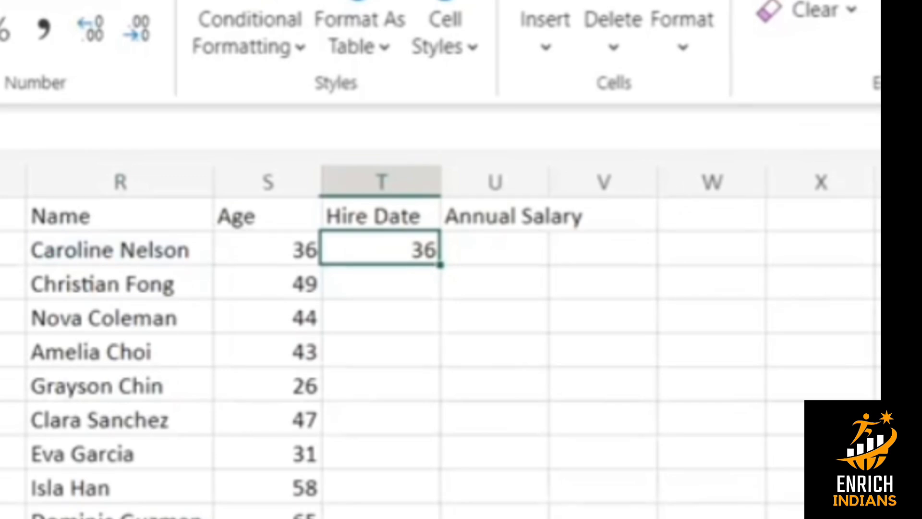
{"action": "key", "text": "Right"}
{"action": "key", "text": "ctrl+r"}
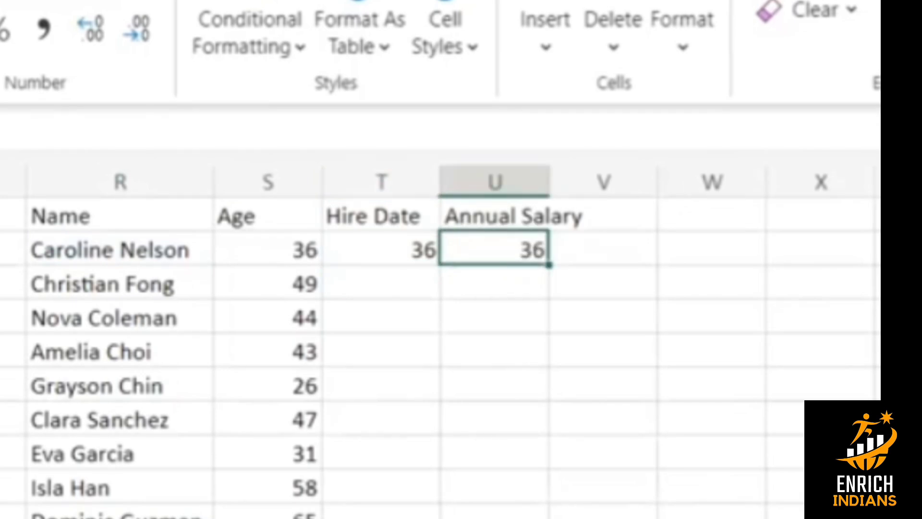
{"action": "key", "text": "Left"}
{"action": "key", "text": "Right"}
{"action": "key", "text": "Left"}
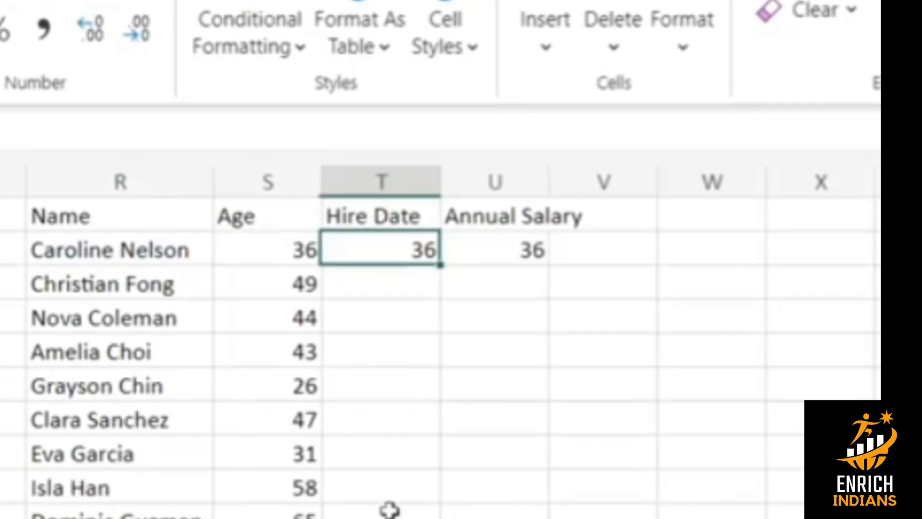
- Count the source table's columns from Full Name through Hire Date to find the column index the T2 formula needs
{"action": "left_click", "coordinate": [379, 215]}
{"action": "left_click", "coordinate": [389, 251]}
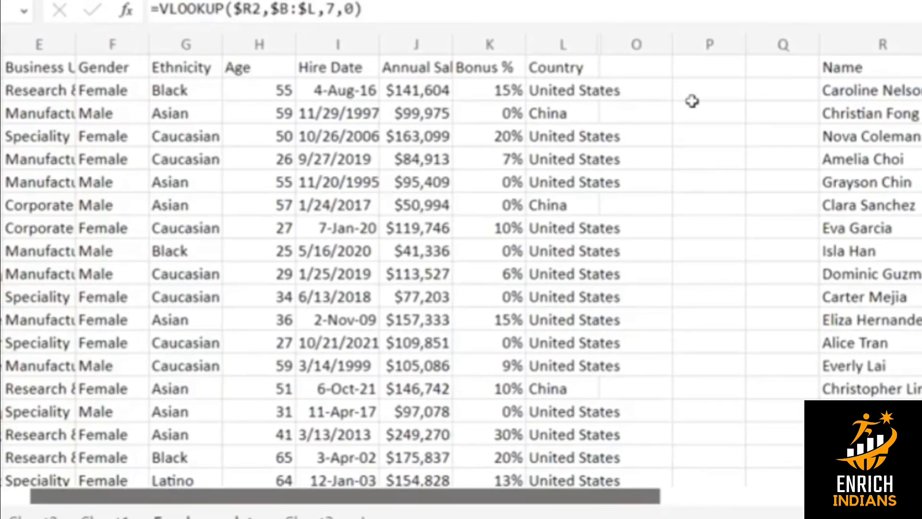
{"action": "left_click", "coordinate": [61, 99]}
{"action": "key", "text": "Left"}
{"action": "key", "text": "Left"}
{"action": "key", "text": "Left"}
{"action": "key", "text": "Left"}
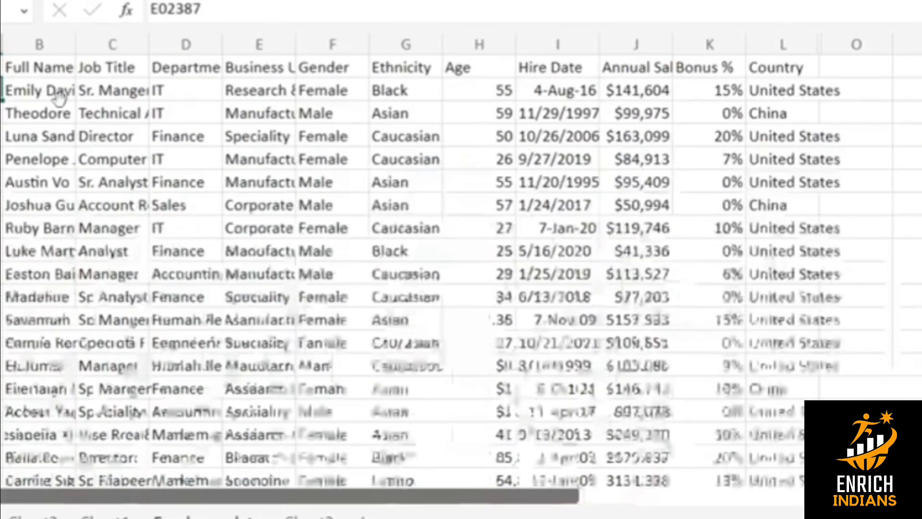
{"action": "left_click", "coordinate": [42, 69]}
{"action": "key", "text": "shift+Right"}
{"action": "key", "text": "shift+Right"}
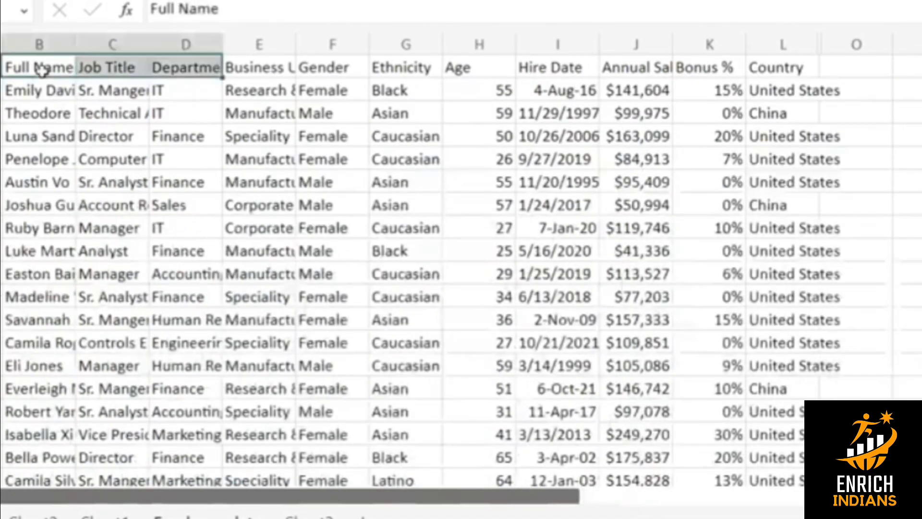
{"action": "key", "text": "shift+Right"}
{"action": "key", "text": "shift+Right"}
{"action": "key", "text": "shift+Right"}
{"action": "key", "text": "shift+Right"}
{"action": "key", "text": "shift+Right"}
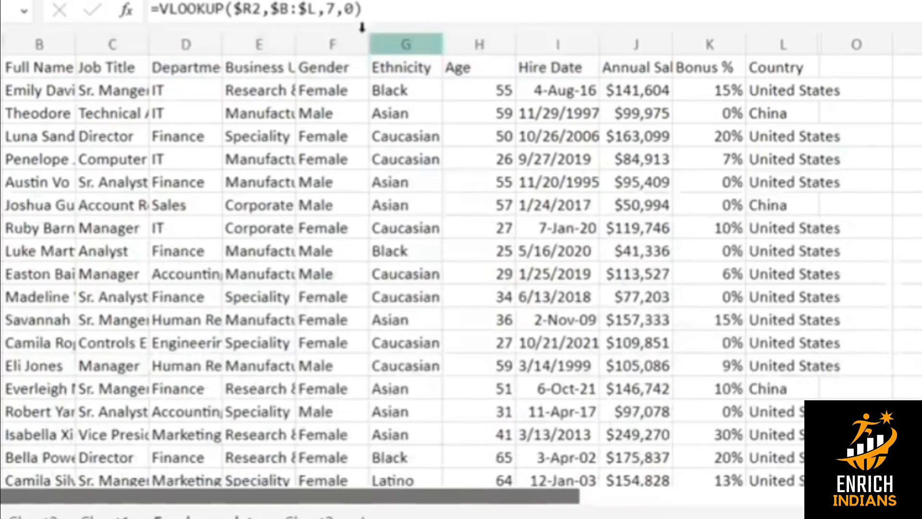
- Set the column index in the T2 Hire Date VLOOKUP formula to 8
{"action": "left_click", "coordinate": [334, 8]}
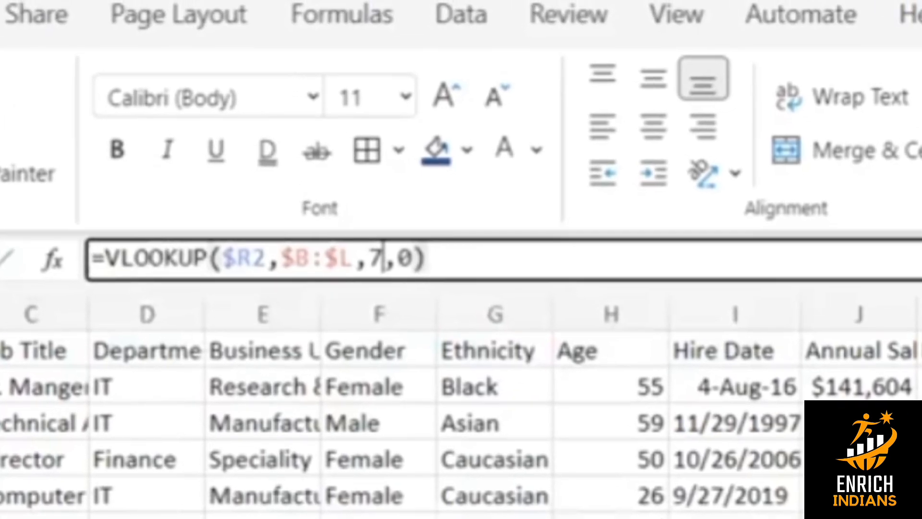
{"action": "key", "text": "BackSpace"}
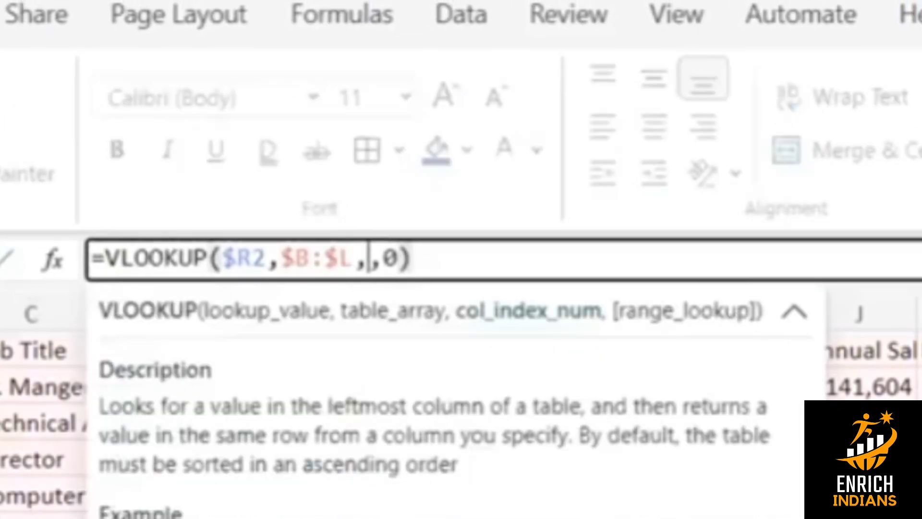
{"action": "type", "text": "8"}
{"action": "key", "text": "Return"}
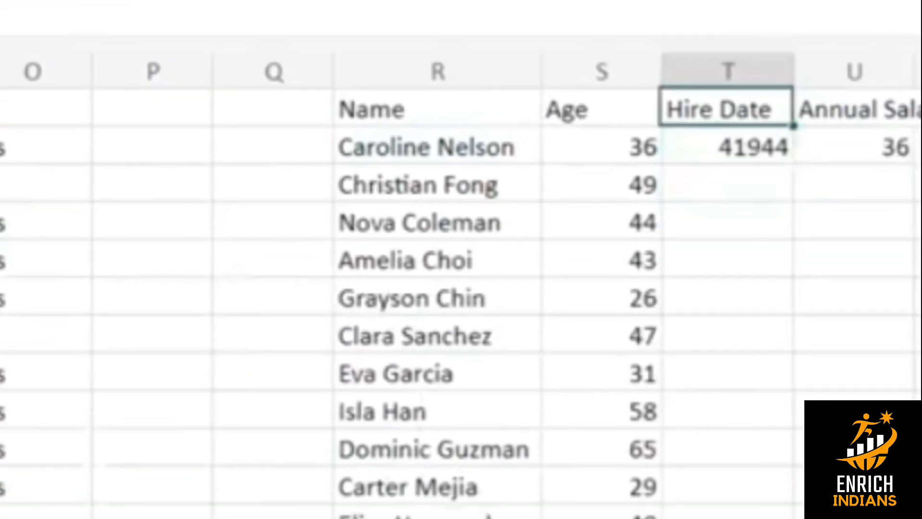
- Locate Annual Salary in the source table and set the column index in the U2 VLOOKUP formula to 9
{"action": "key", "text": "Right"}
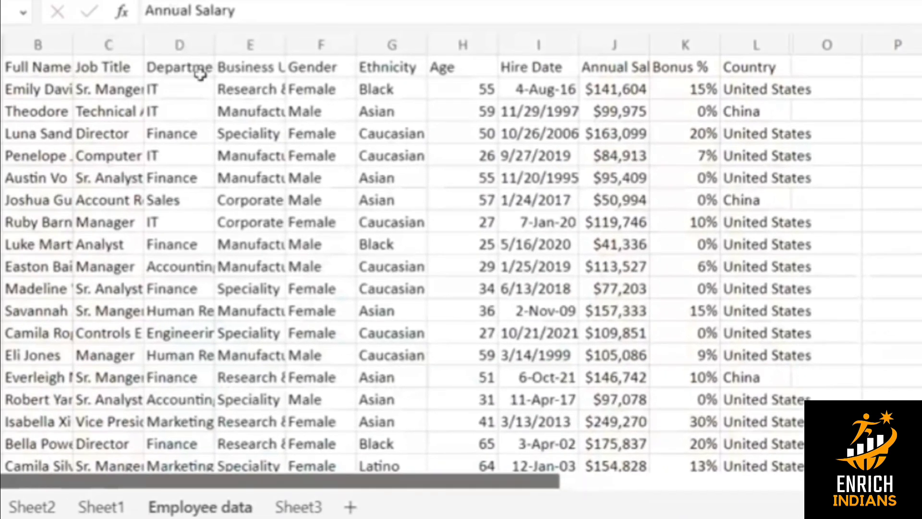
{"action": "left_click", "coordinate": [624, 73]}
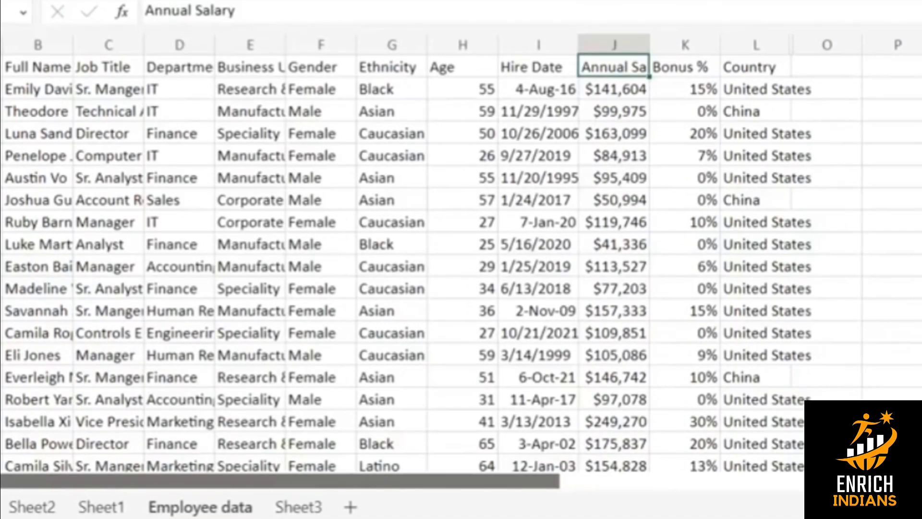
{"action": "left_click", "coordinate": [920, 89]}
{"action": "left_click", "coordinate": [335, 11]}
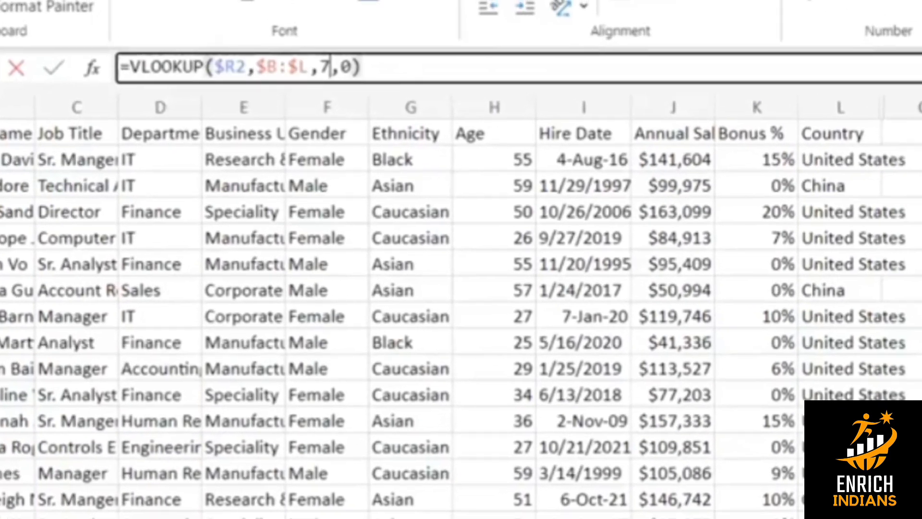
{"action": "key", "text": "BackSpace"}
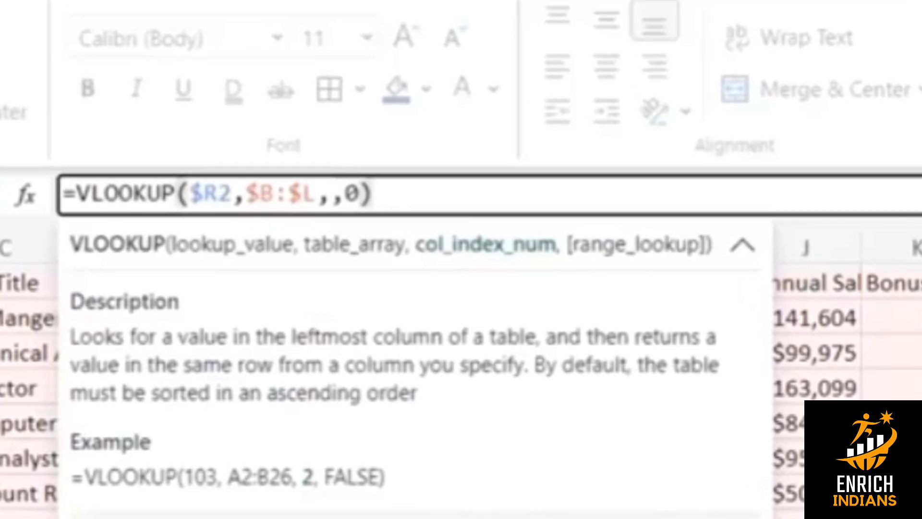
{"action": "type", "text": "9"}
{"action": "key", "text": "Return"}
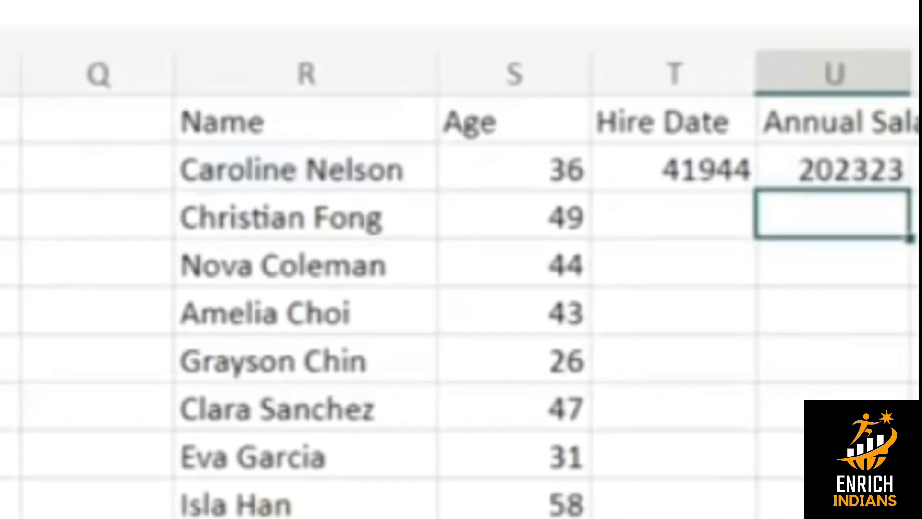
- Fill the T2:U2 formulas down to the last listed name in column R
{"action": "key", "text": "Left"}
{"action": "key", "text": "Left"}
{"action": "key", "text": "ctrl+Down"}
{"action": "key", "text": "Right"}
{"action": "key", "text": "ctrl+shift+Up"}
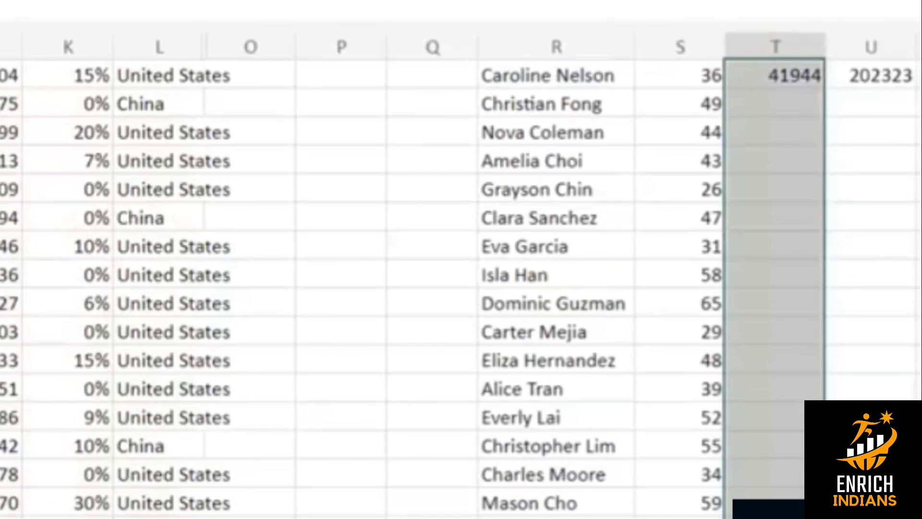
{"action": "key", "text": "shift+Right"}
{"action": "key", "text": "ctrl+d"}
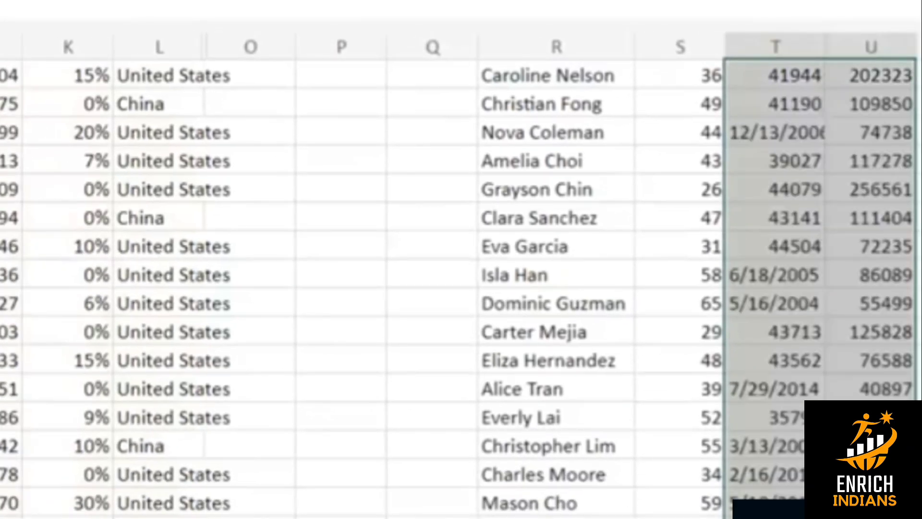
- Format all Hire Date results from T2 downward with the day-month-year date format
{"action": "key", "text": "ctrl+Up"}
{"action": "left_click", "coordinate": [776, 103]}
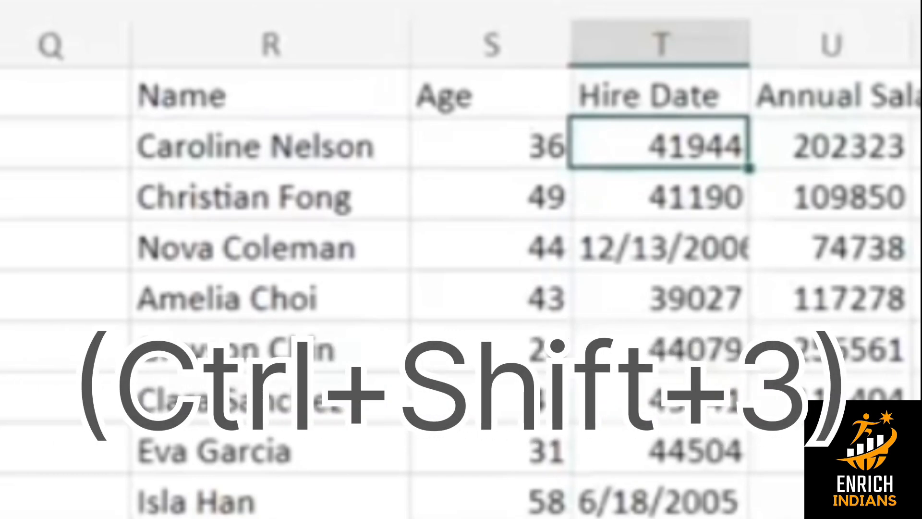
{"action": "key", "text": "ctrl+shift+3"}
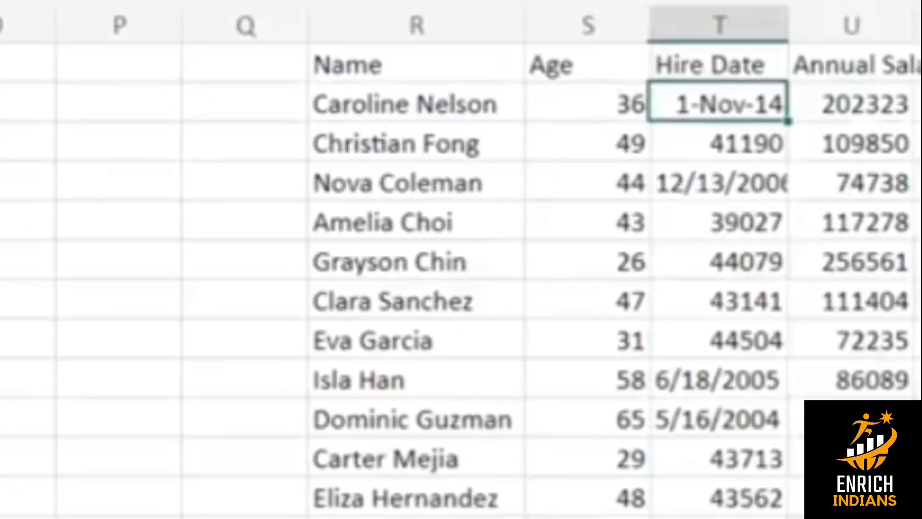
{"action": "key", "text": "ctrl+shift+Down"}
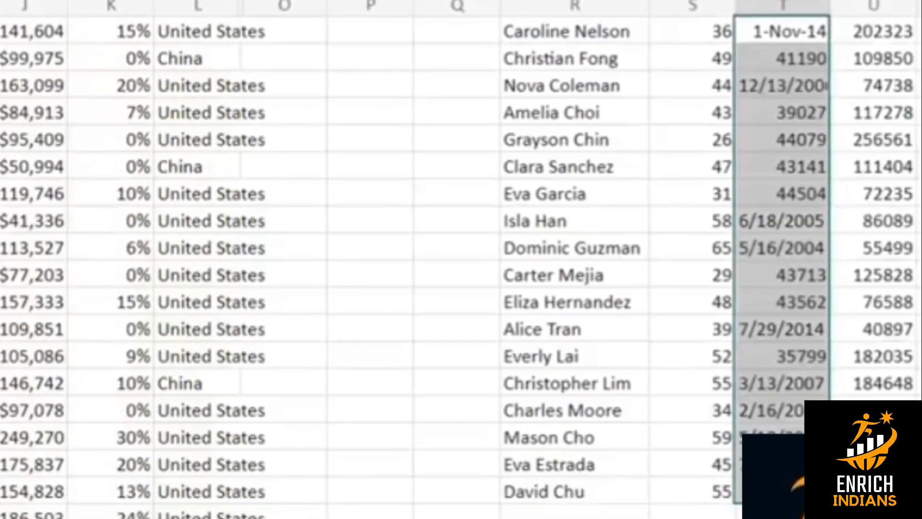
{"action": "key", "text": "ctrl+shift+3"}
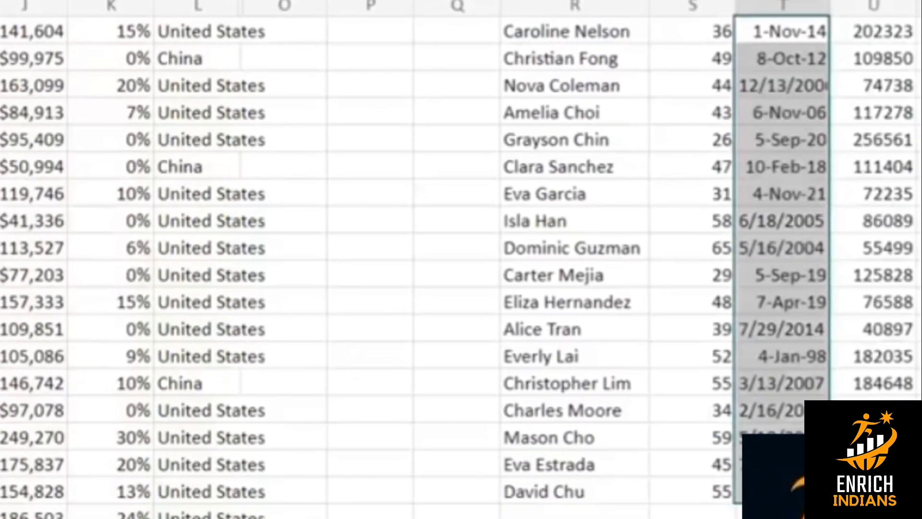
{"action": "key", "text": "Up"}
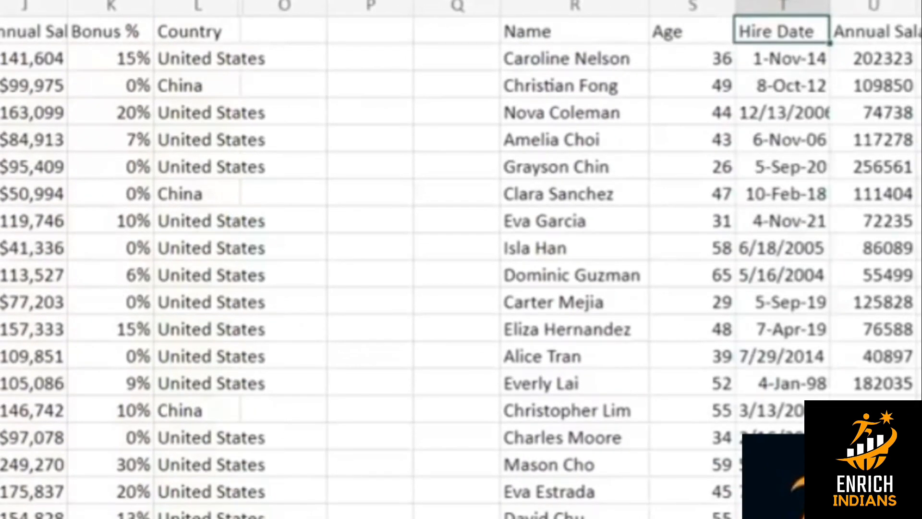
- Check the first row's lookup results and auto-fit the widths of columns R to U to the whole results table
{"action": "left_click", "coordinate": [692, 58]}
{"action": "key", "text": "Right"}
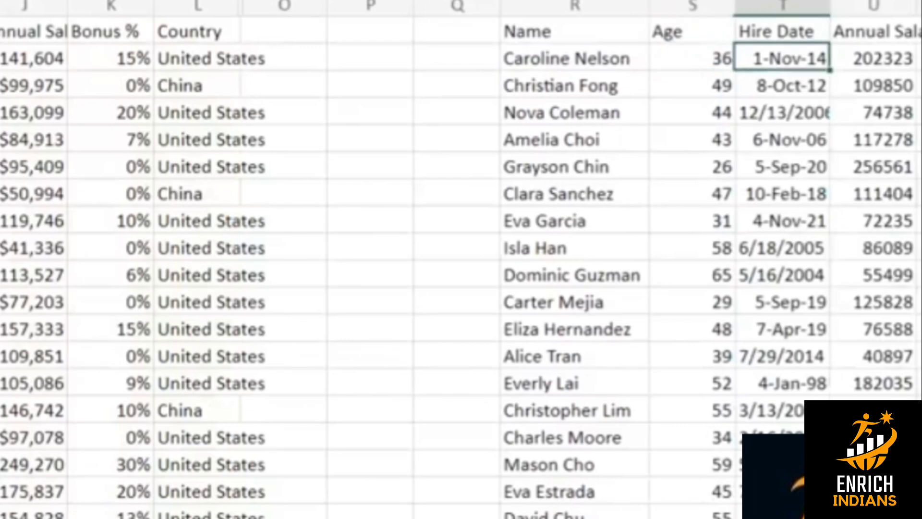
{"action": "key", "text": "Right"}
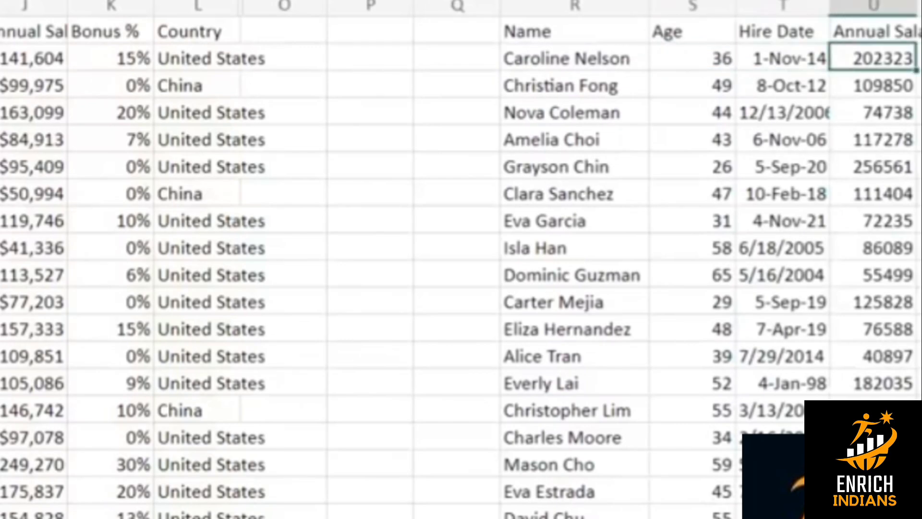
{"action": "key", "text": "Up"}
{"action": "key", "text": "ctrl+Left"}
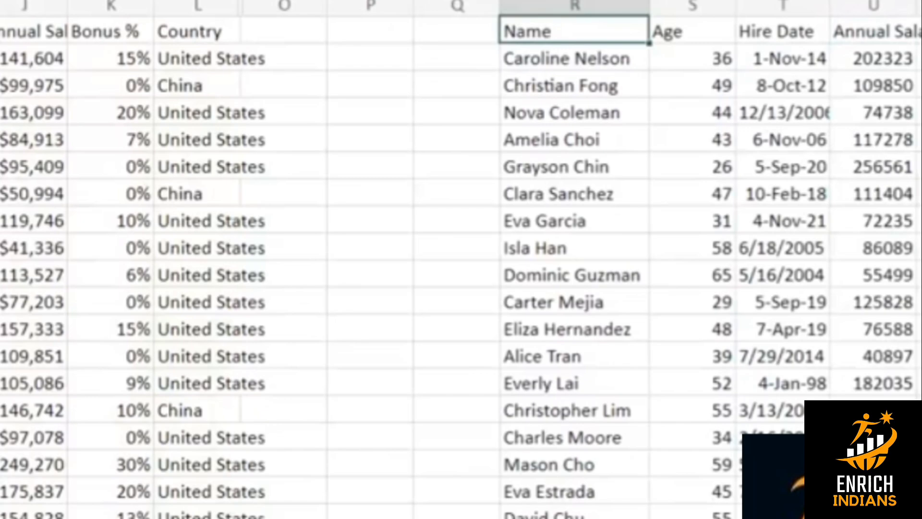
{"action": "key", "text": "ctrl+shift+Right"}
{"action": "key", "text": "ctrl+shift+Down"}
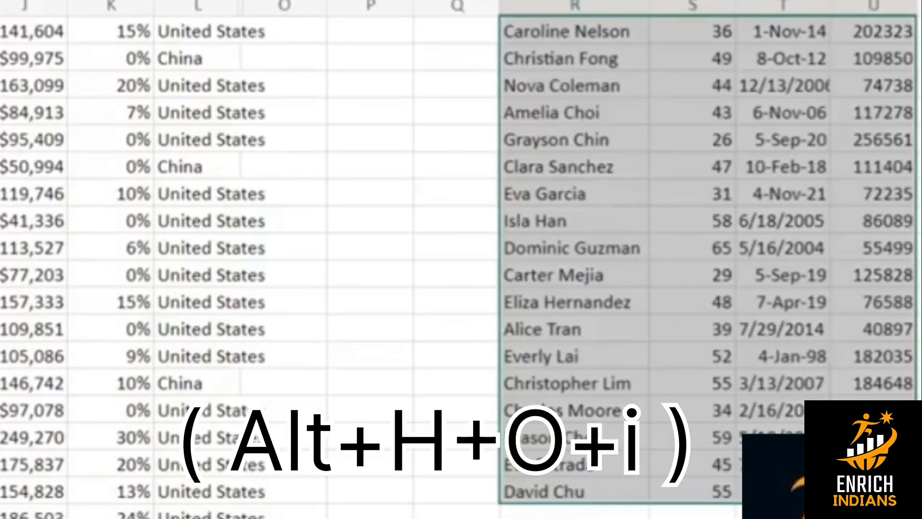
{"action": "key", "text": "alt+h"}
{"action": "key", "text": "o"}
{"action": "key", "text": "i"}
- Give the header row R1:U1 a dark blue fill with white text and apply borders to every cell of the results table
{"action": "key", "text": "Up"}
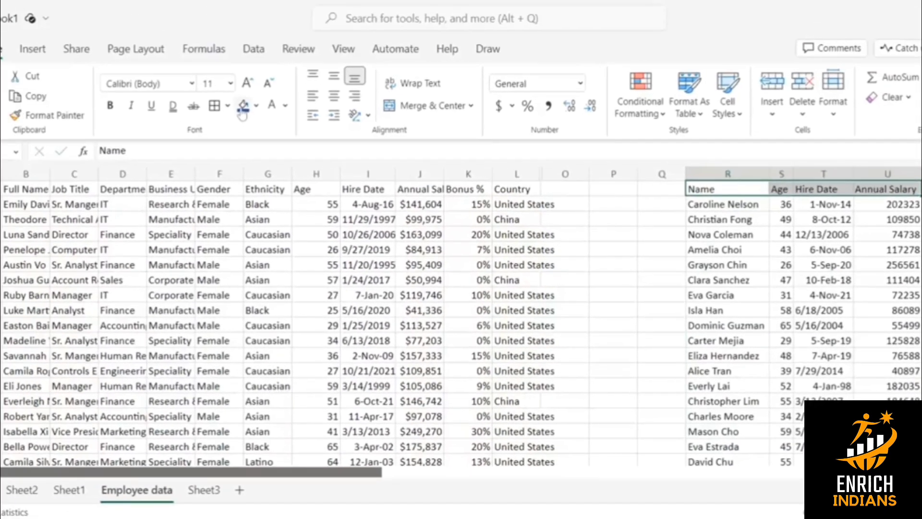
{"action": "left_click", "coordinate": [243, 113]}
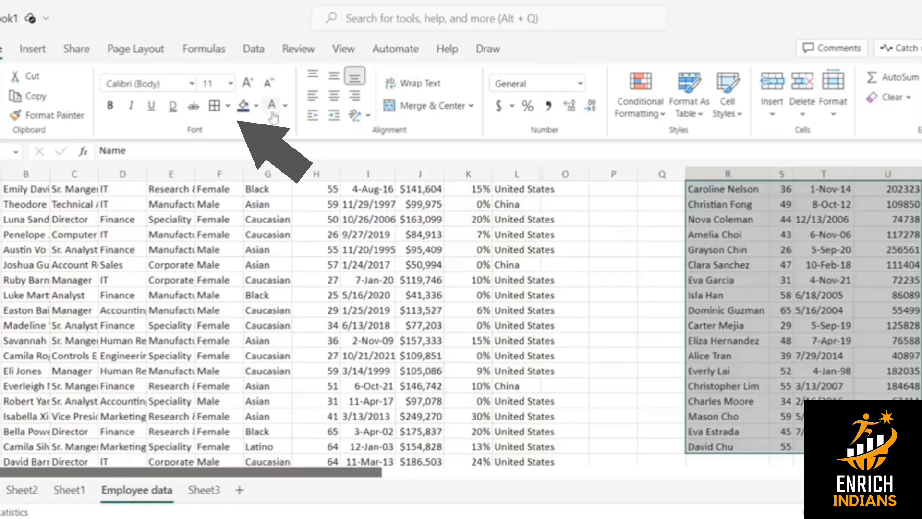
{"action": "left_click", "coordinate": [214, 111]}
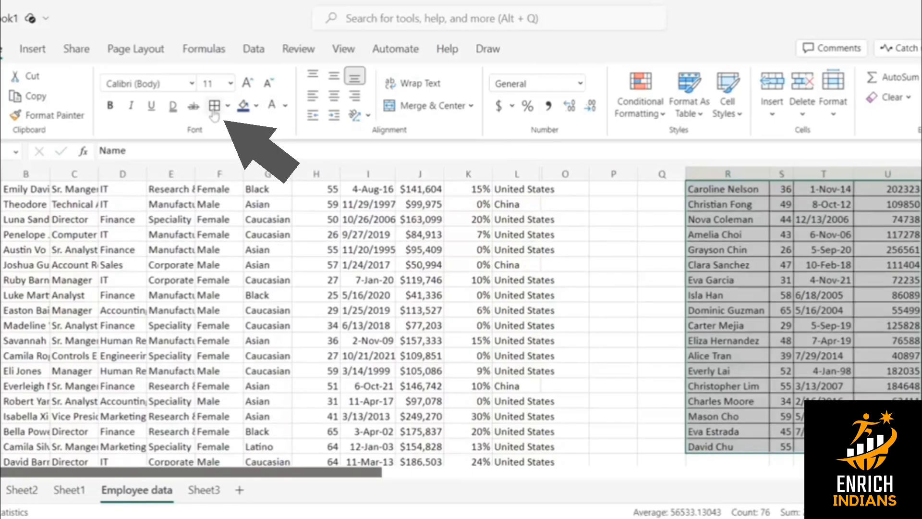
{"action": "key", "text": "Down"}
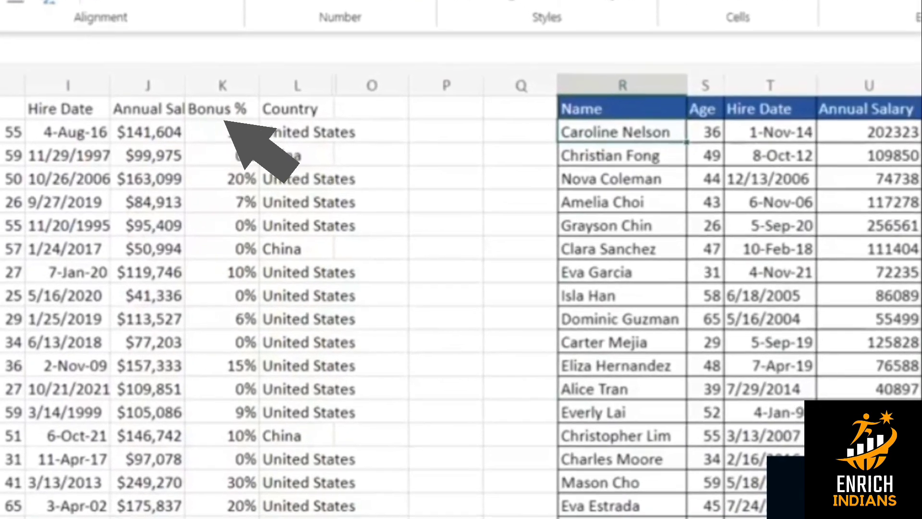
{"action": "key", "text": "Right"}
{"action": "key", "text": "Right"}
{"action": "key", "text": "Right"}
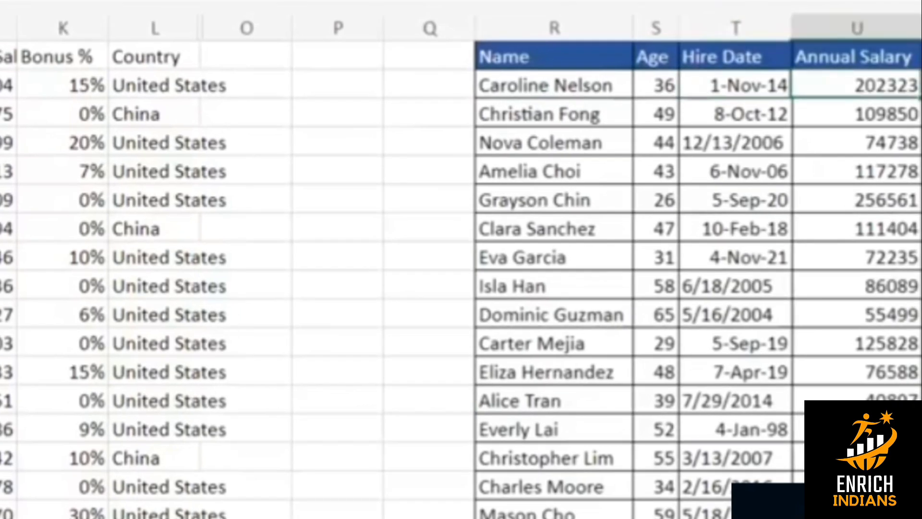